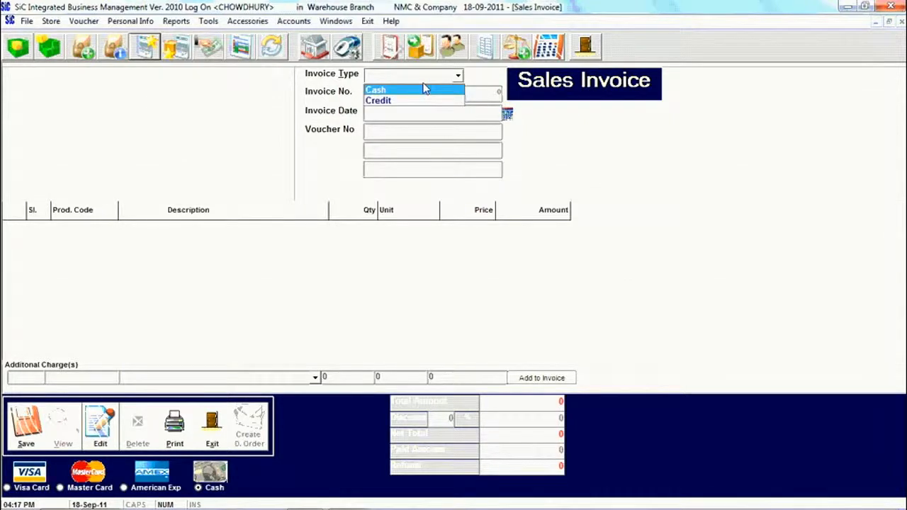
Bring up a blank Sales Invoice form from the Sales & Collection panel
double_click(458, 76)
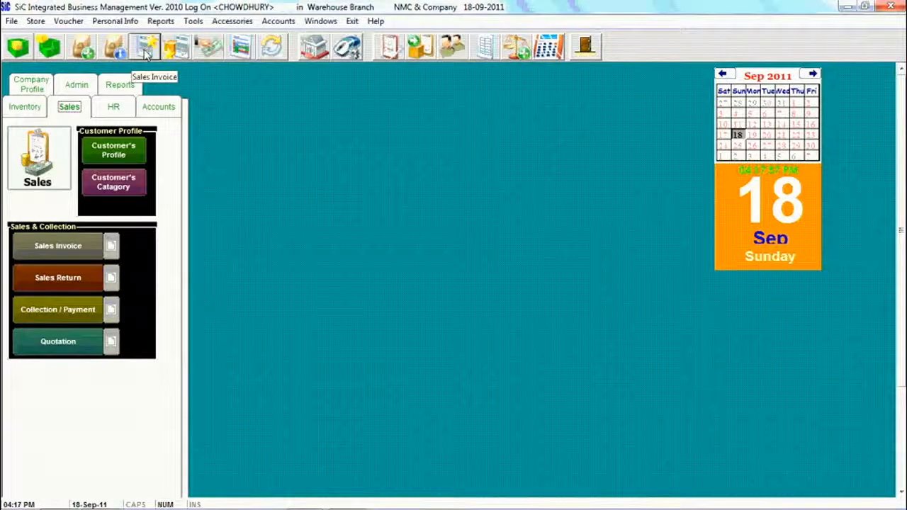
click(71, 22)
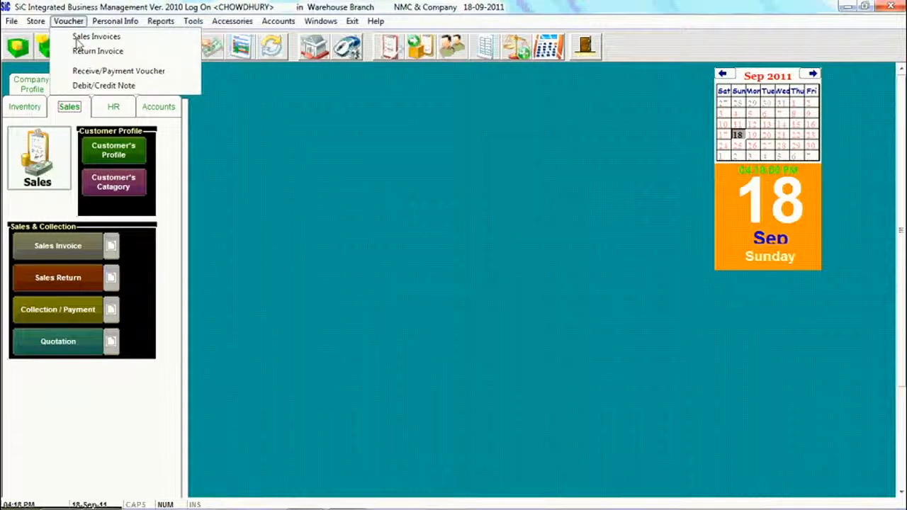
click(111, 255)
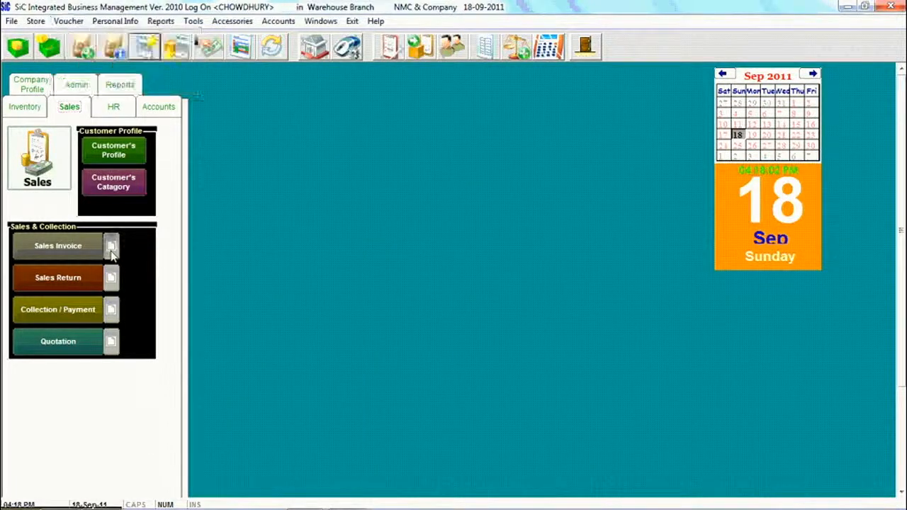
click(110, 255)
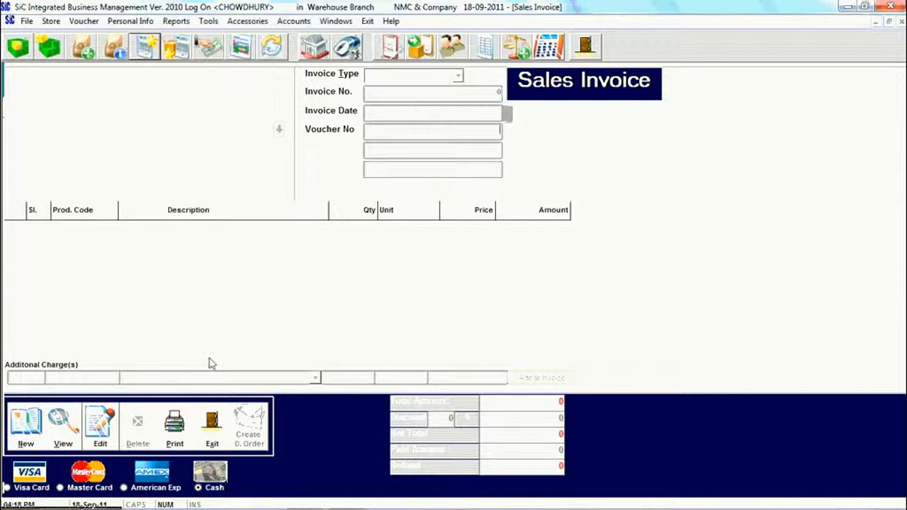
Create a new Cash invoice for the customer by name, print it, then clear the form
click(27, 439)
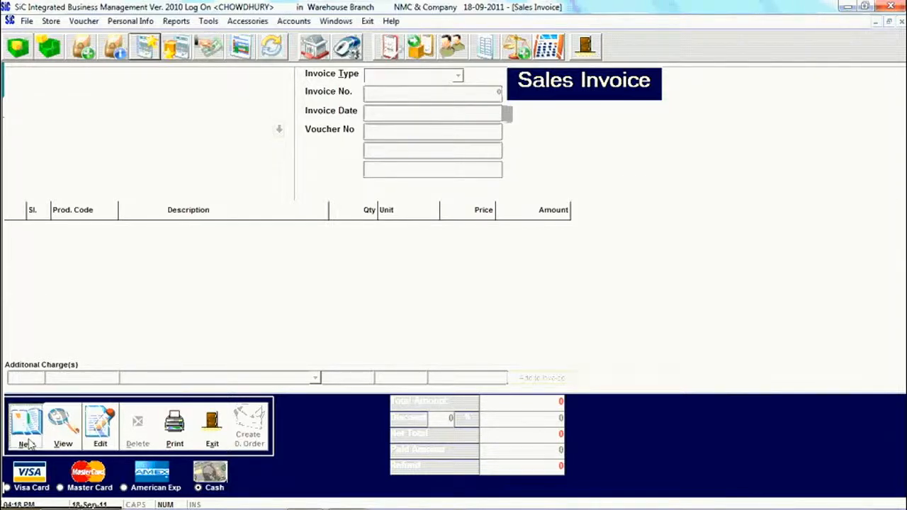
click(435, 81)
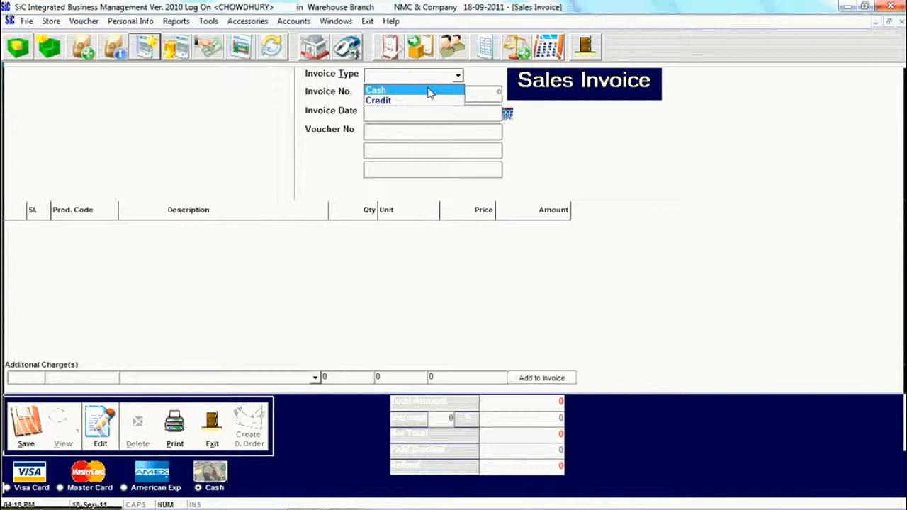
click(429, 92)
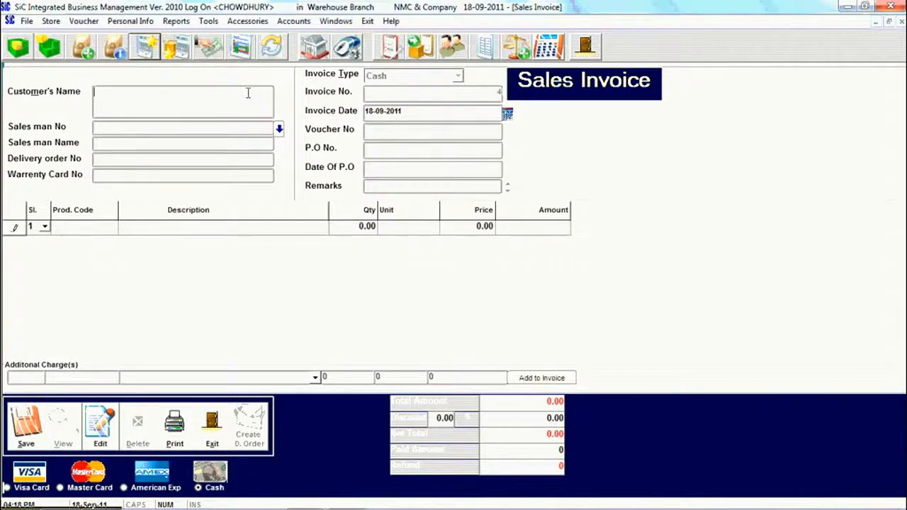
key(alt+p)
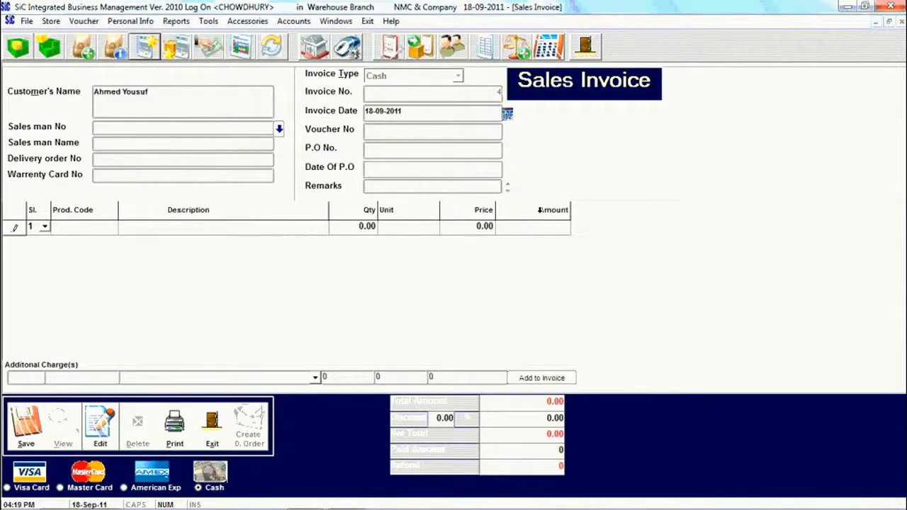
key(Escape)
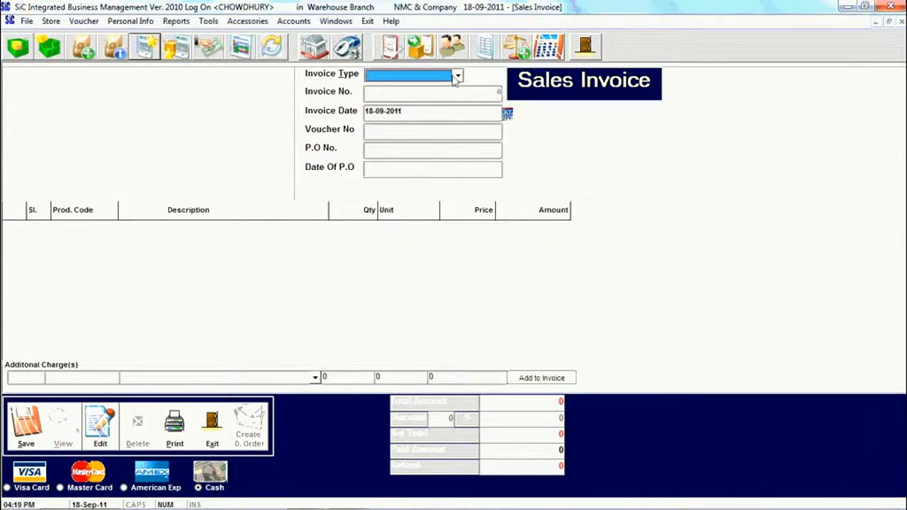
Make the invoice Credit, pick customer number 10 from the Customer List, and list salesmen
click(456, 76)
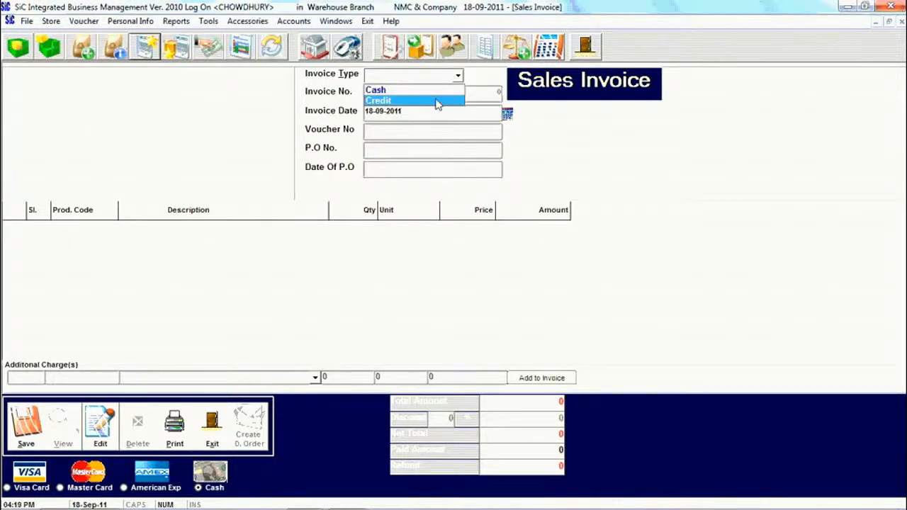
click(436, 101)
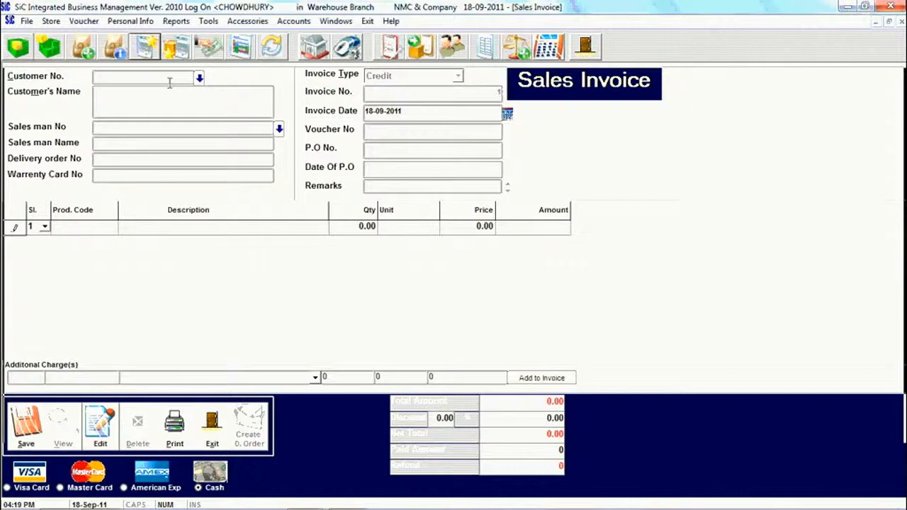
click(171, 83)
text(2)
key(Return)
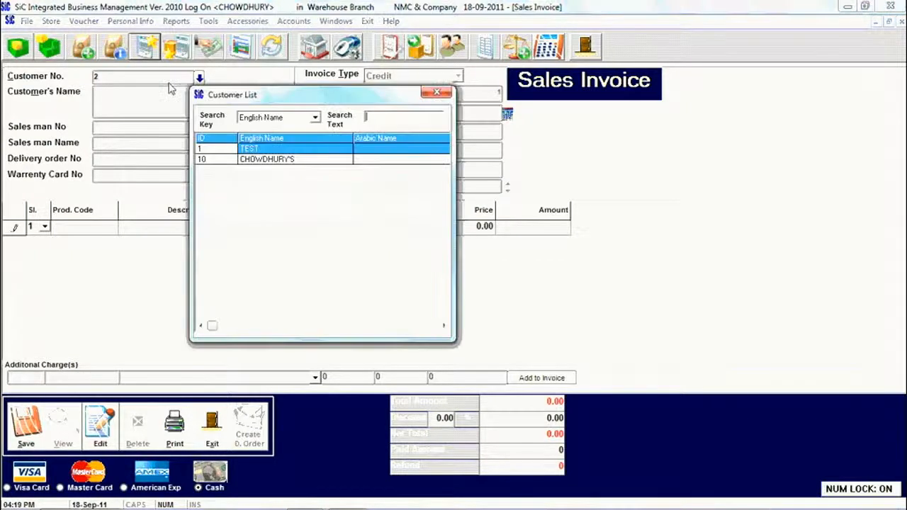
double_click(247, 160)
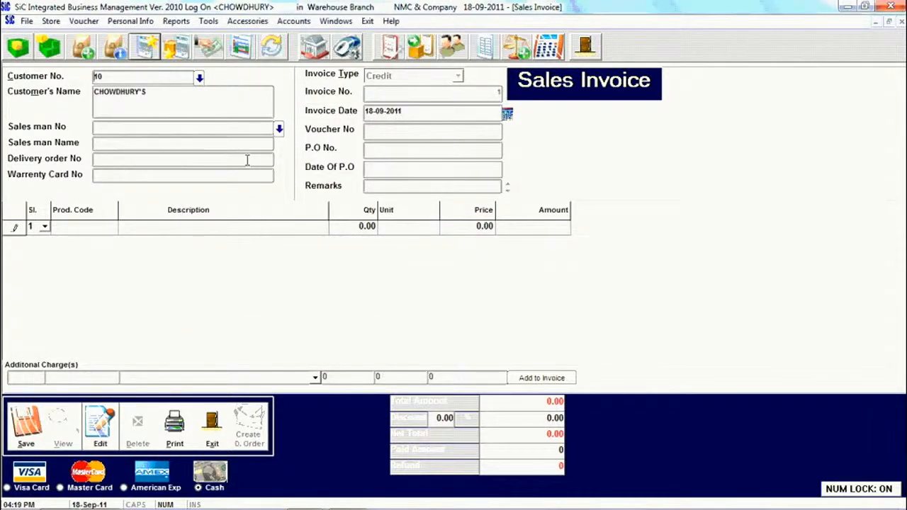
text(2)
key(Return)
click(278, 130)
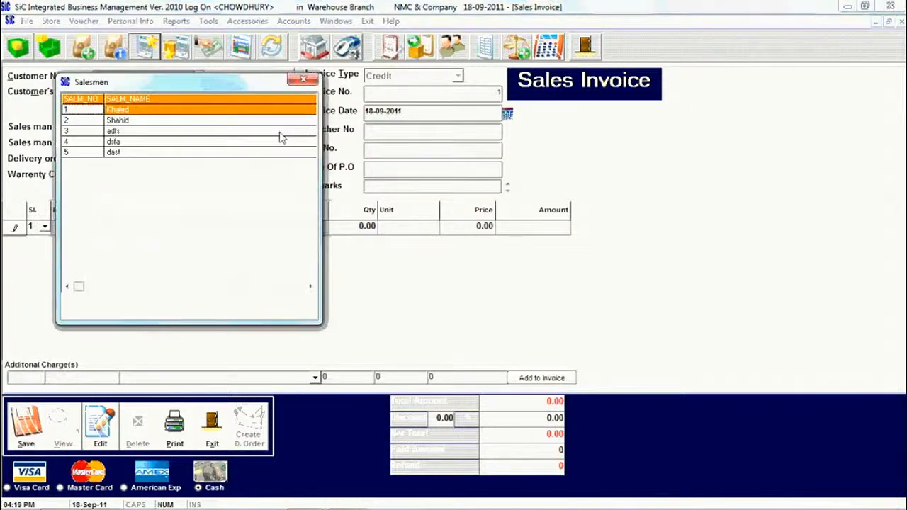
Assign salesman number 1 and set the invoice date to 17-Sep-11 from the calendar
double_click(239, 110)
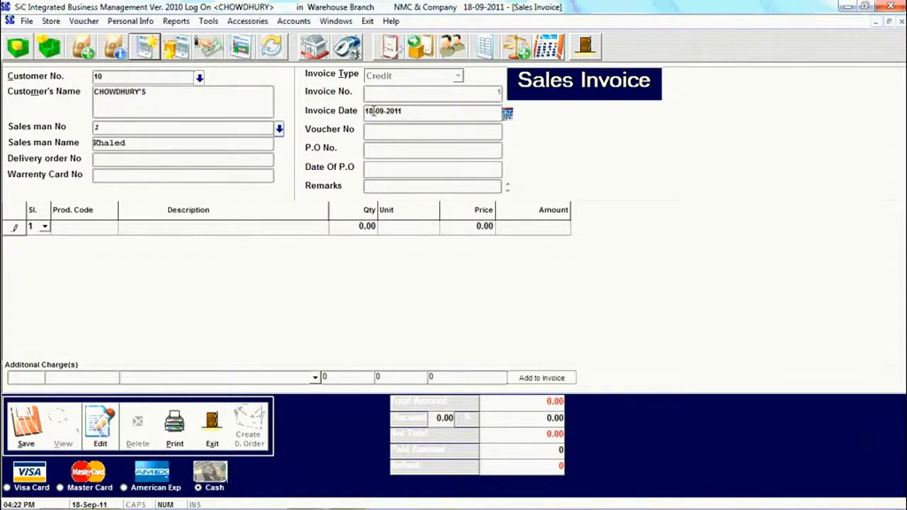
drag(373, 110, 345, 129)
click(508, 116)
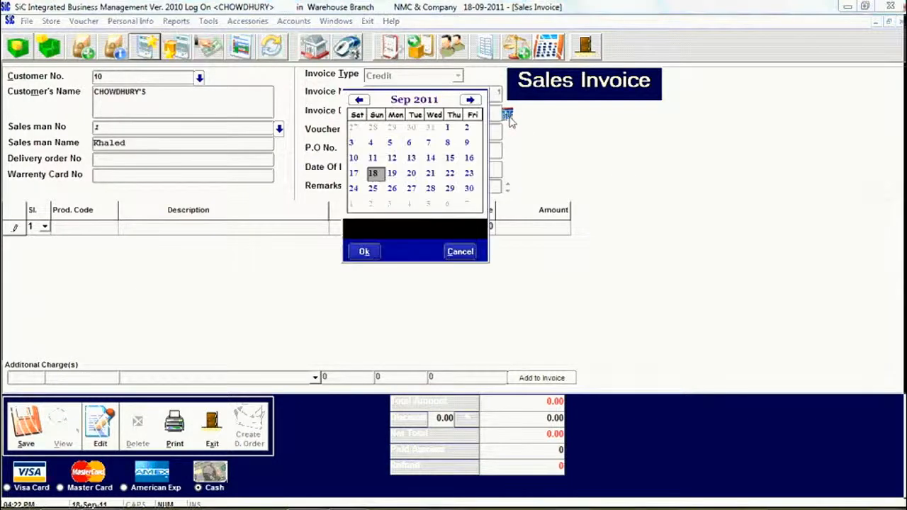
double_click(355, 175)
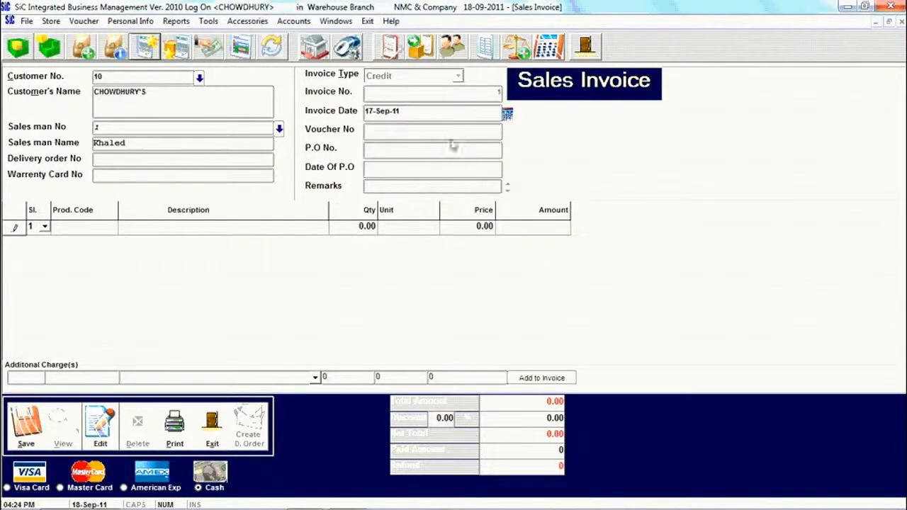
click(431, 132)
Set line 1 to product CM-110099, 20 PCS at 50.00, replacing the mistaken CM-105001
click(102, 235)
text(CM-)
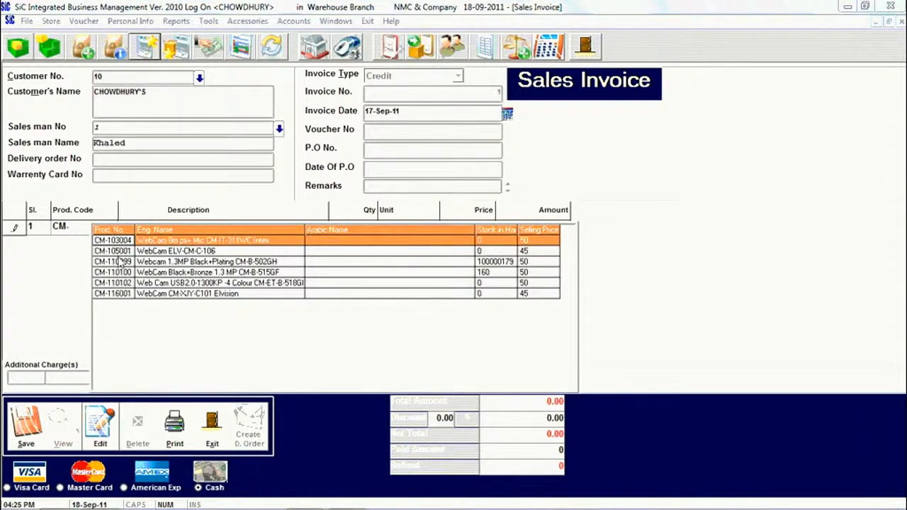
double_click(117, 251)
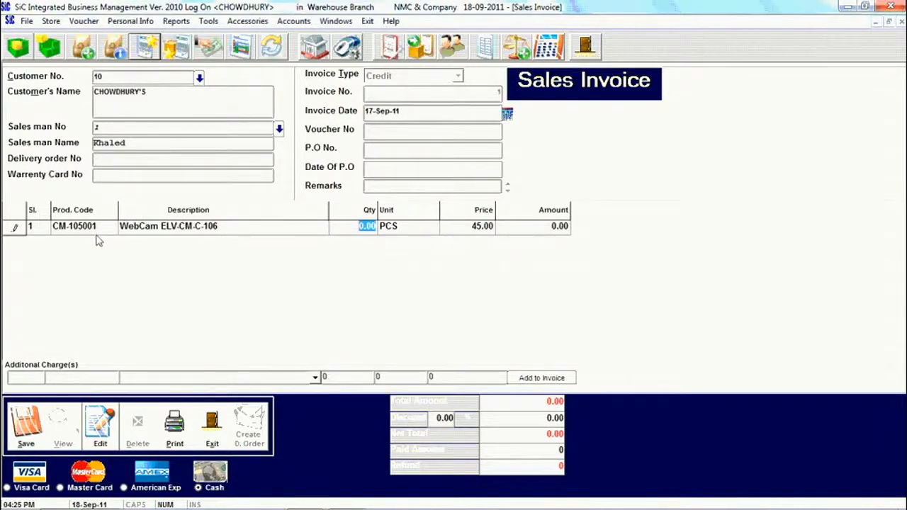
click(101, 234)
key(BackSpace)
text(C)
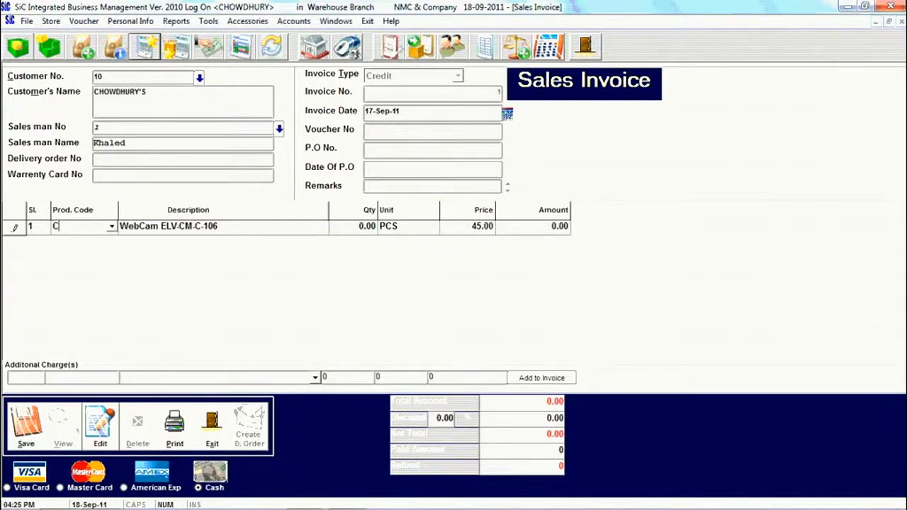
text(M)
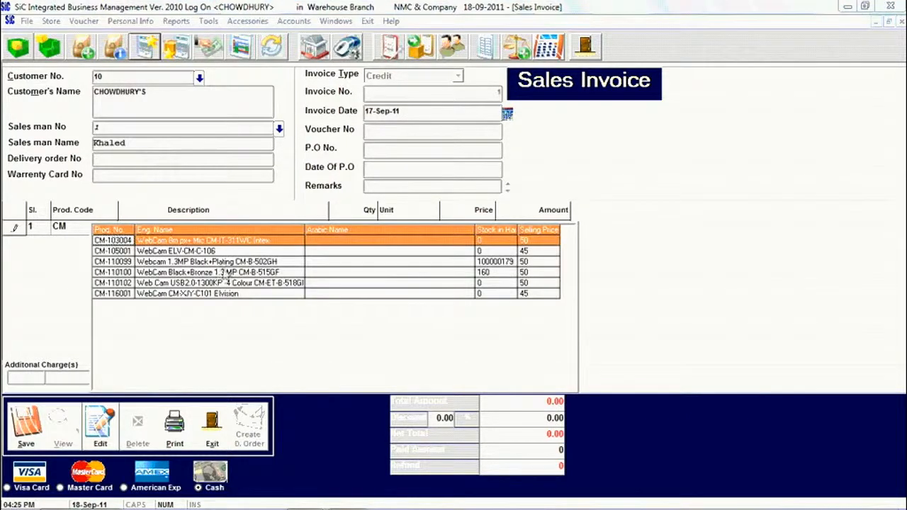
double_click(287, 263)
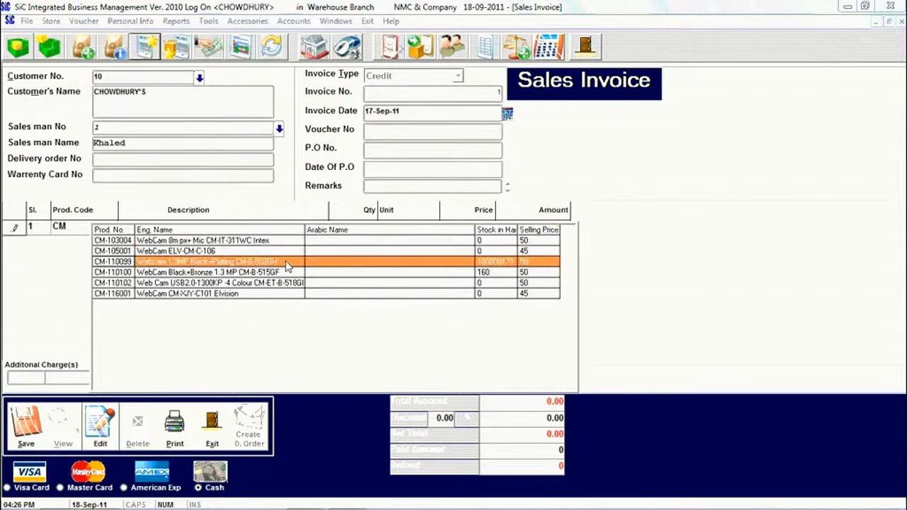
text(20)
key(Return)
key(Return)
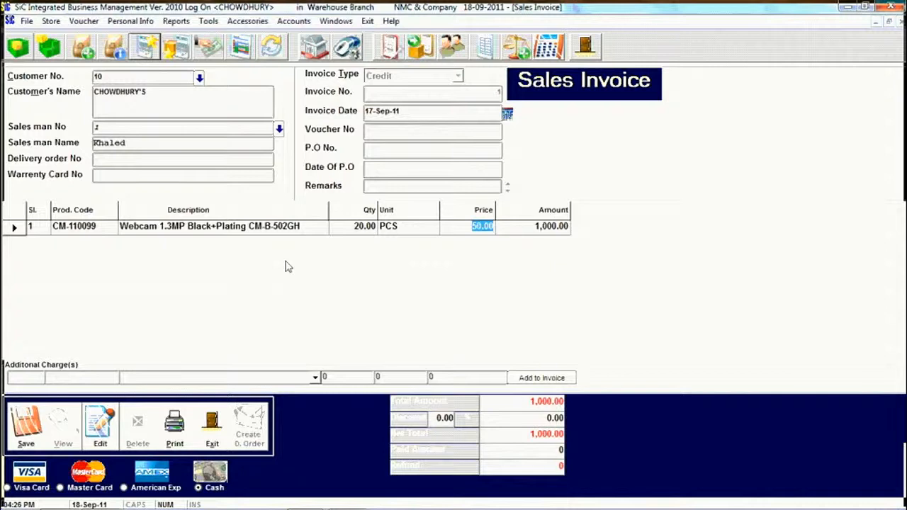
Replace line 1's product code, trying ADAPTOR and then searching products matching WEB
click(106, 232)
text(A)
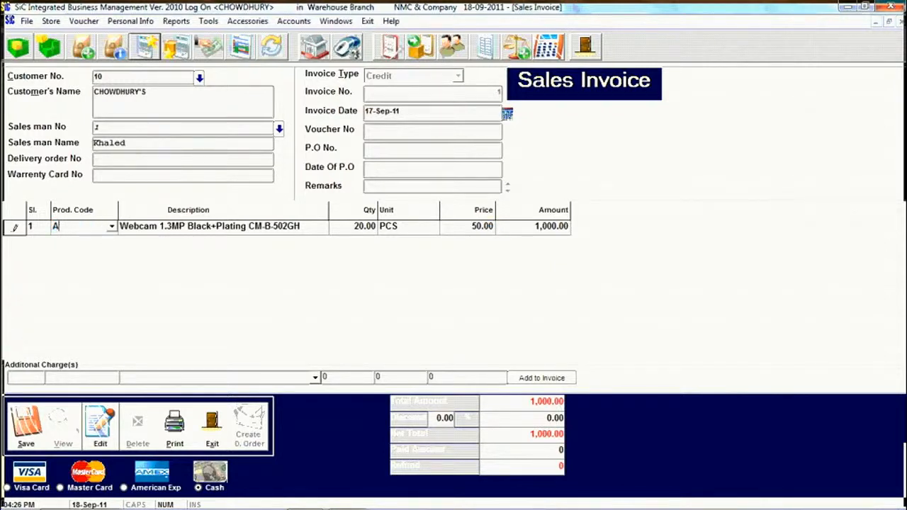
text(DAPTOR)
key(Return)
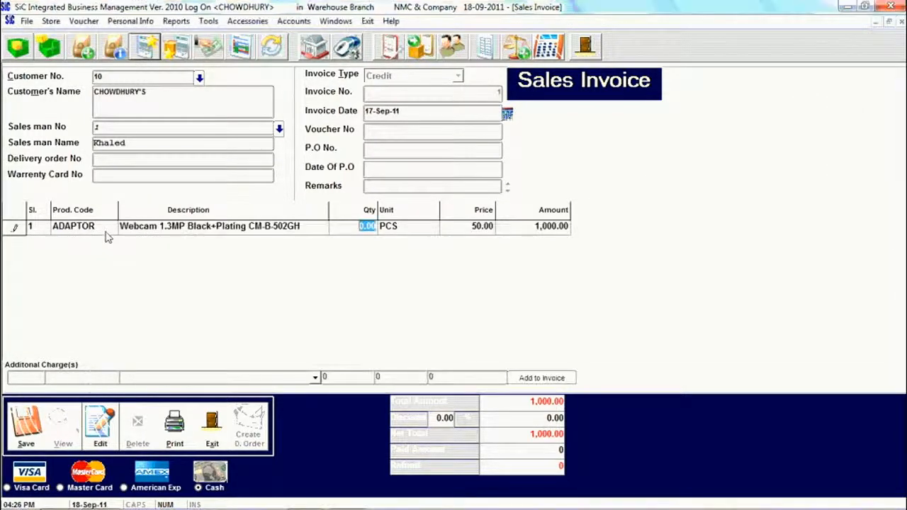
click(104, 227)
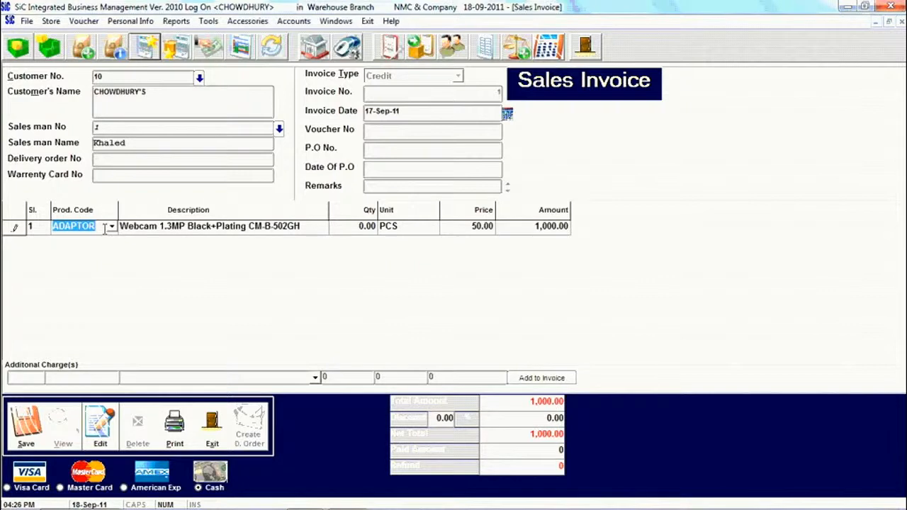
key(BackSpace)
text(WEB)
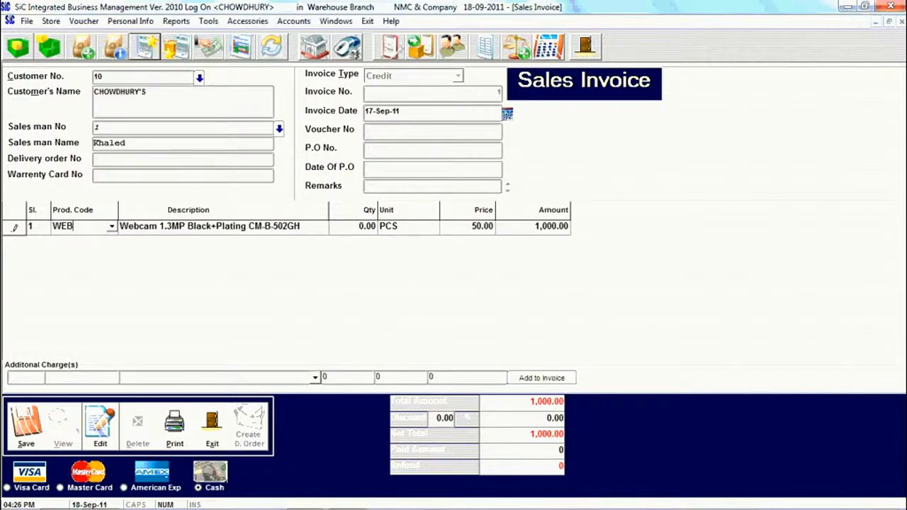
key(Return)
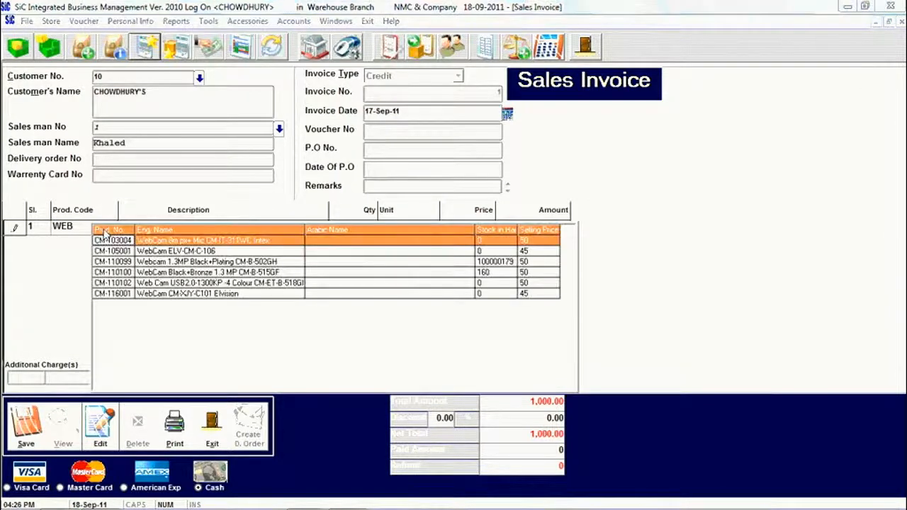
Switch line 1 to WebCam CM-110100 at 10 PCS, cancelling a 49 price edit to keep 50.00
double_click(167, 272)
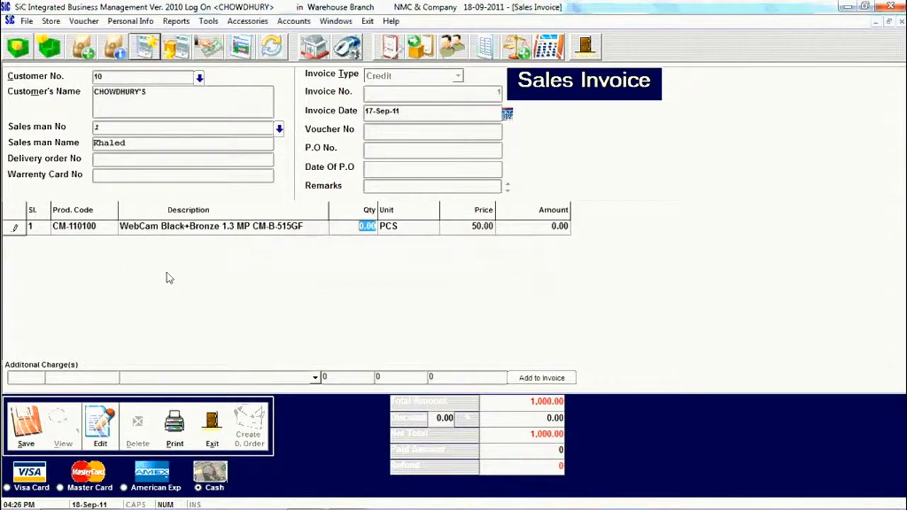
text(10)
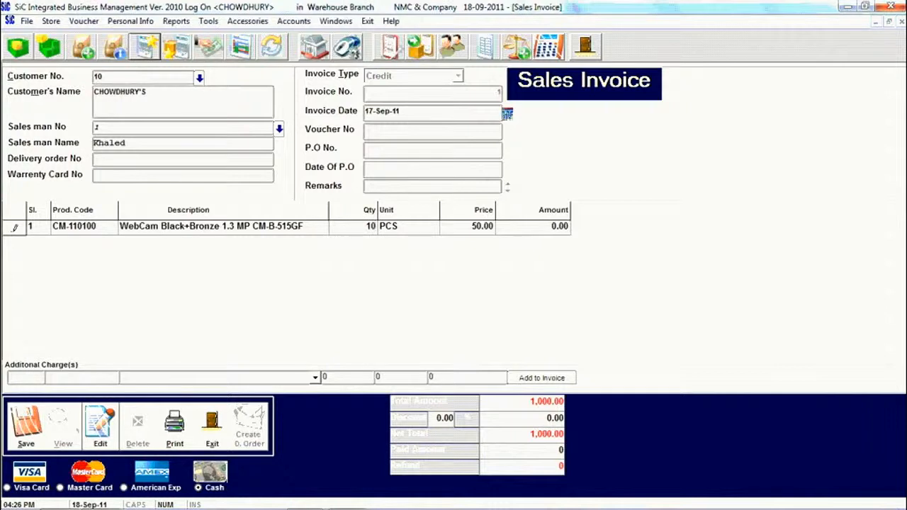
key(Return)
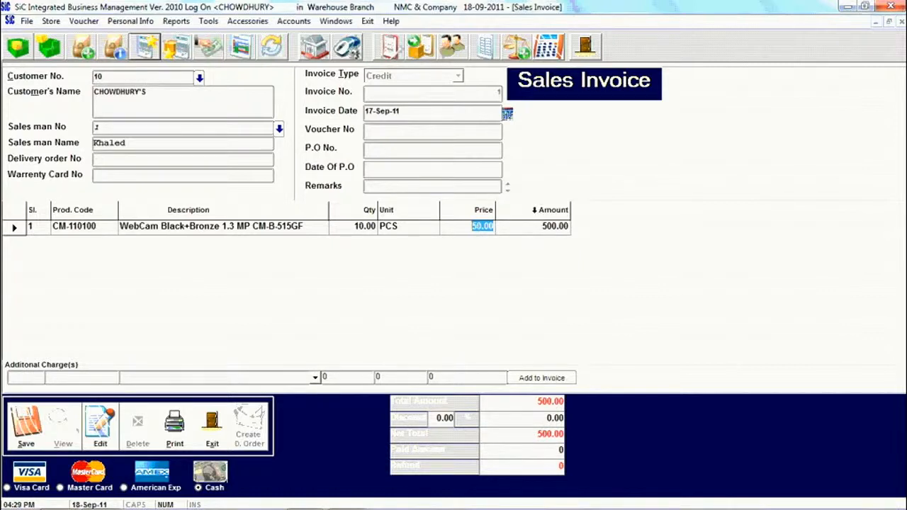
text(49)
key(Escape)
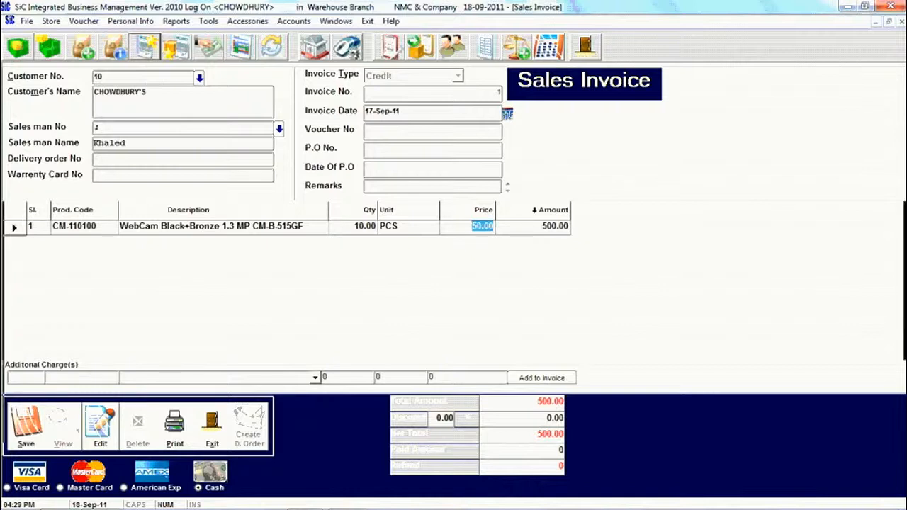
Change the WebCam line's price from 50.00 to 55.00, making the total 550.00
click(460, 225)
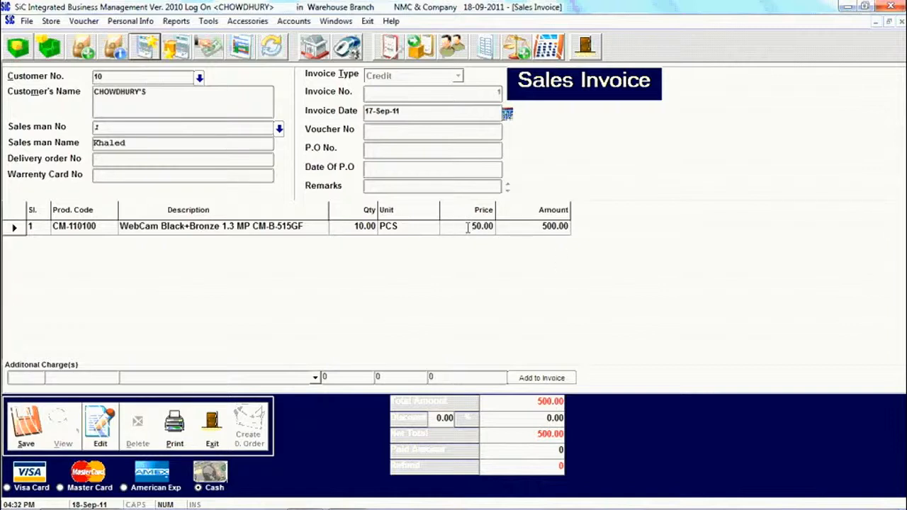
drag(465, 227, 496, 229)
text(49)
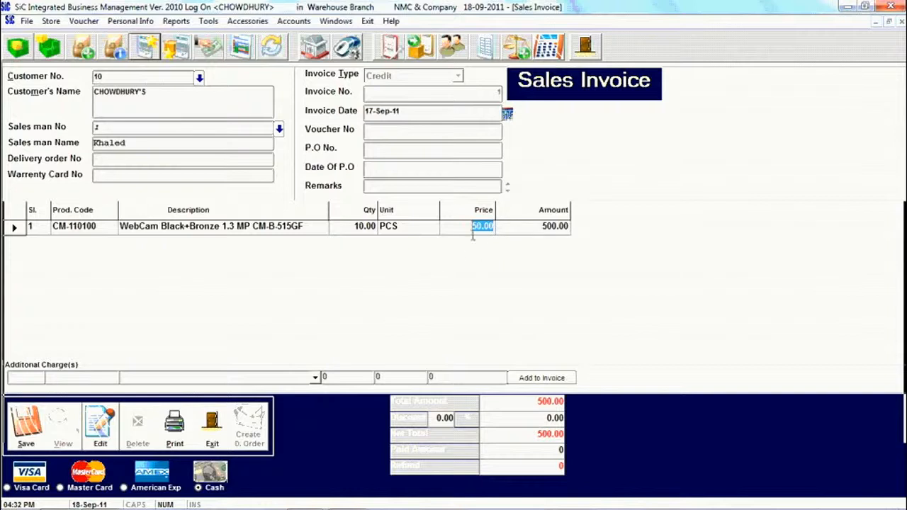
text(55)
key(Return)
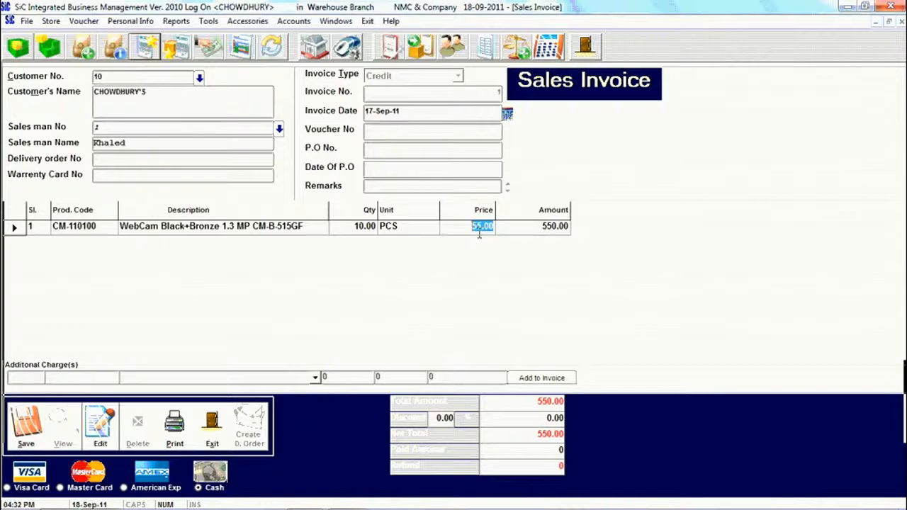
click(363, 234)
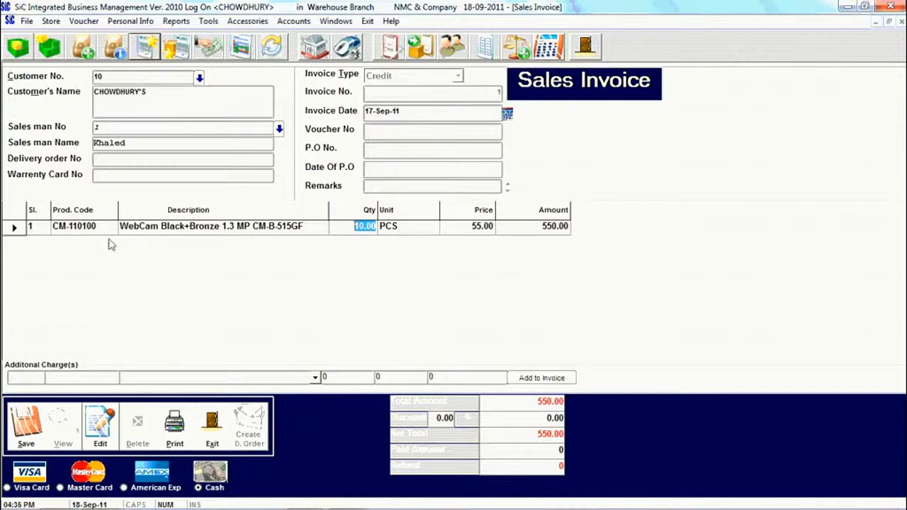
Add line 2 with SP-101102 Mini Speaker, 20 PCS at 18.00, and a 10.00 discount amount
click(44, 228)
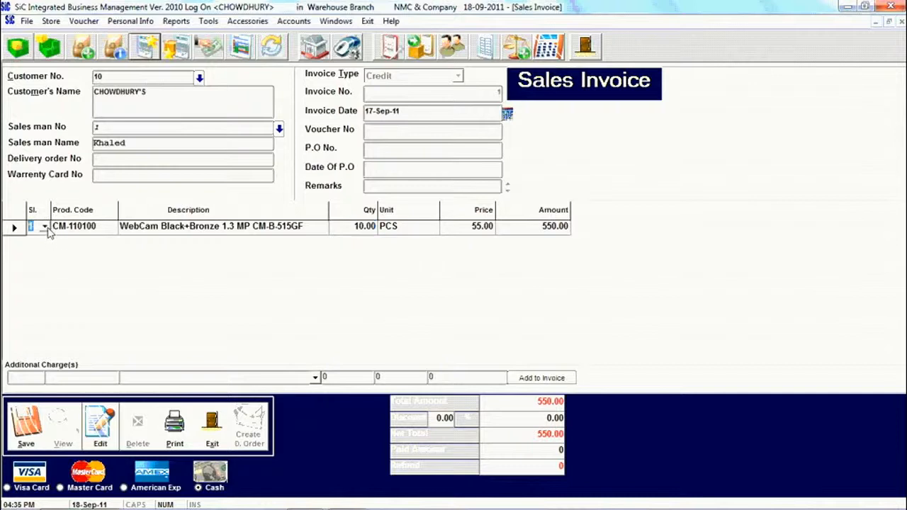
key(Down)
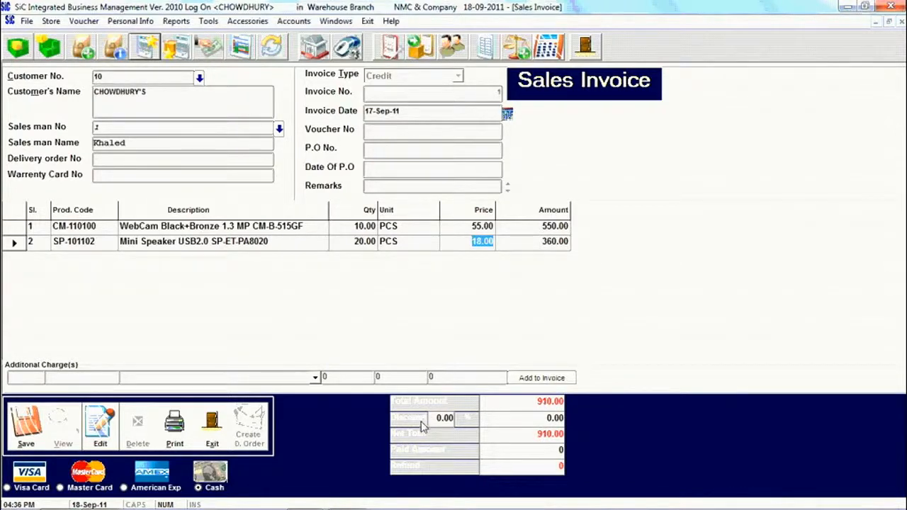
drag(434, 418, 457, 423)
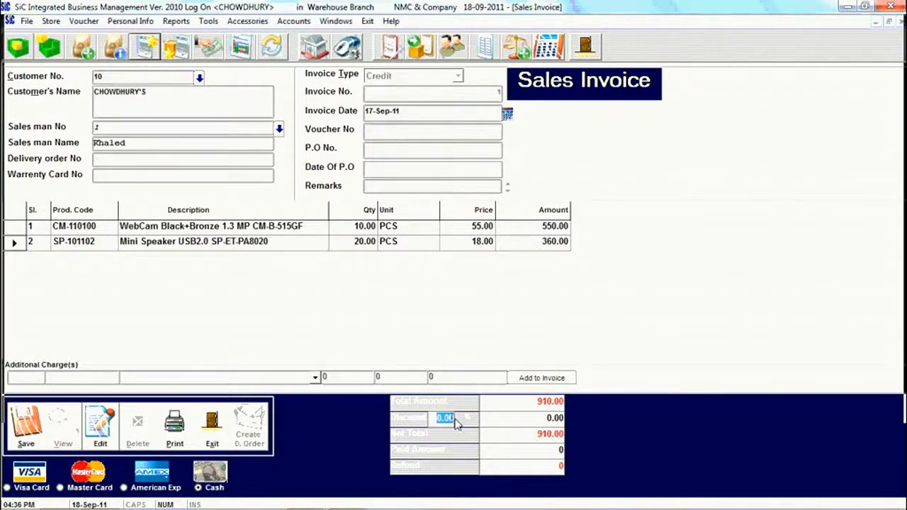
key(Tab)
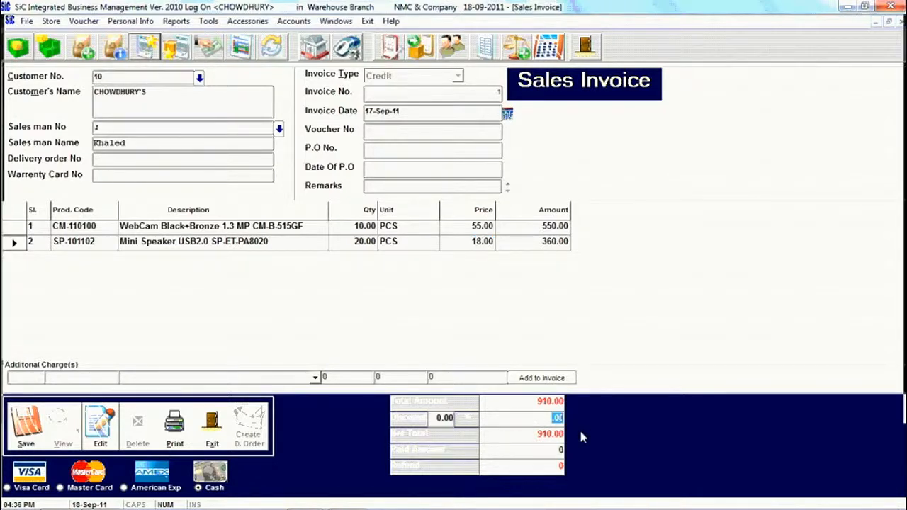
key(Num_Lock)
text(10)
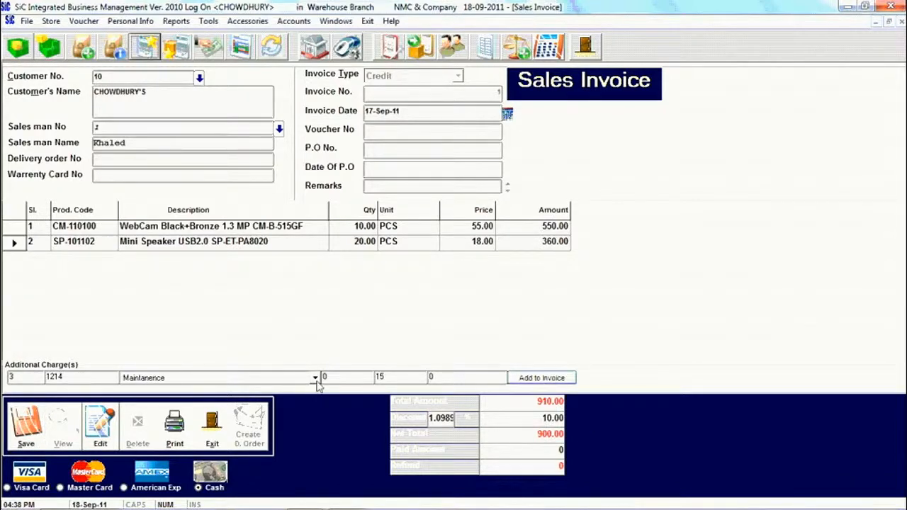
Add a Maintanance additional charge with quantity 1, bringing the net total to 900.00
click(316, 379)
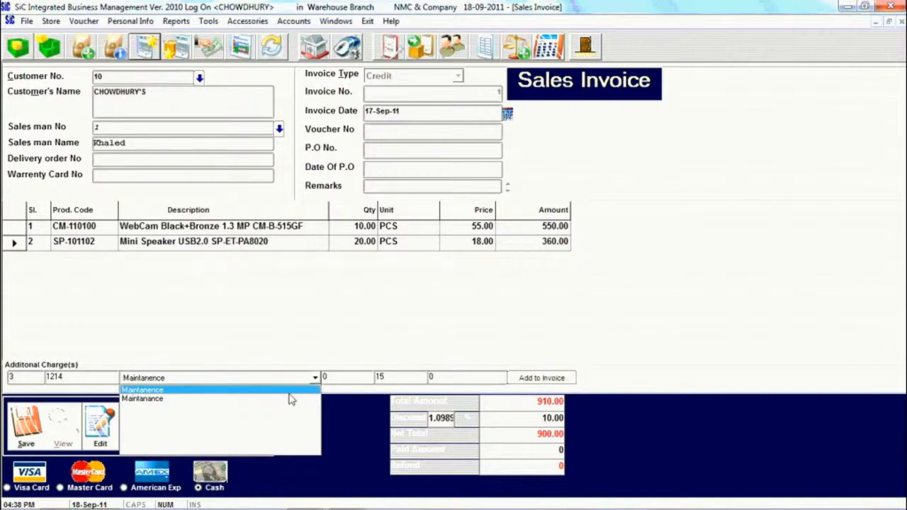
click(289, 394)
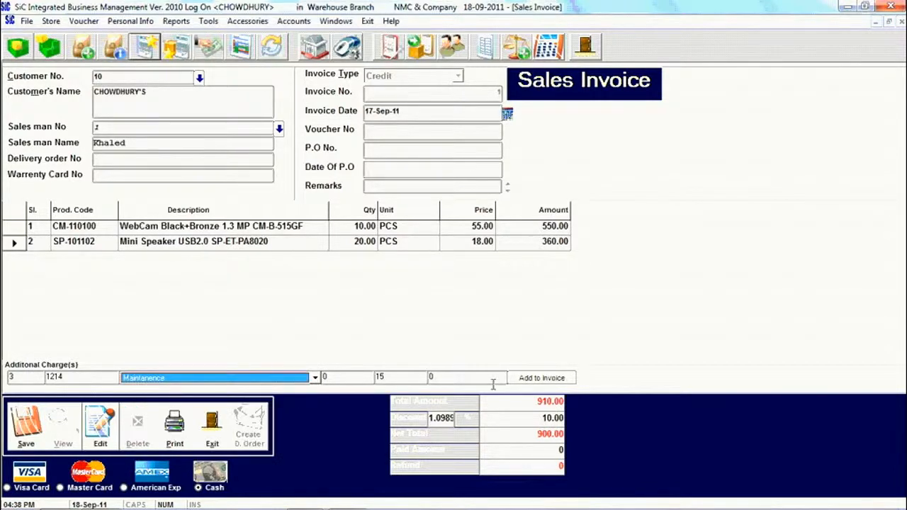
click(341, 383)
key(BackSpace)
text(1)
key(Num_Lock)
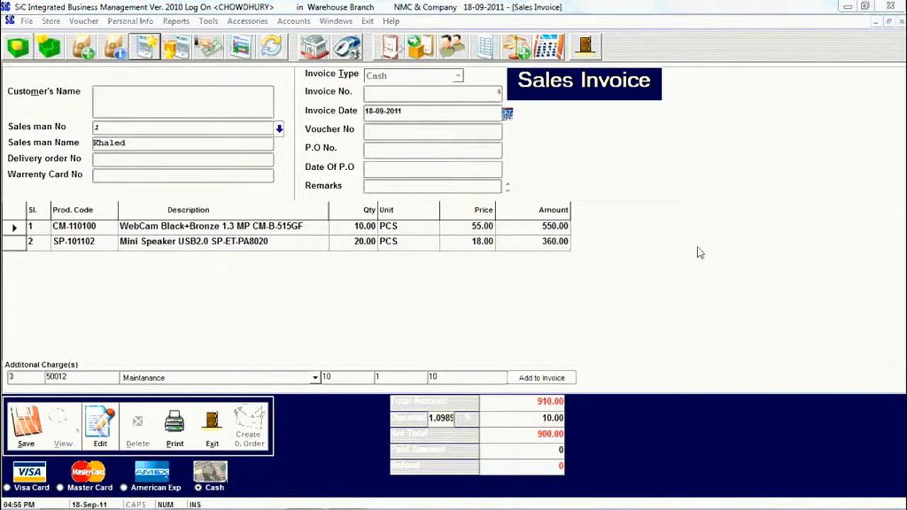
Enter a paid amount of 1000, giving a 100.00 refund, and save the invoice
click(550, 451)
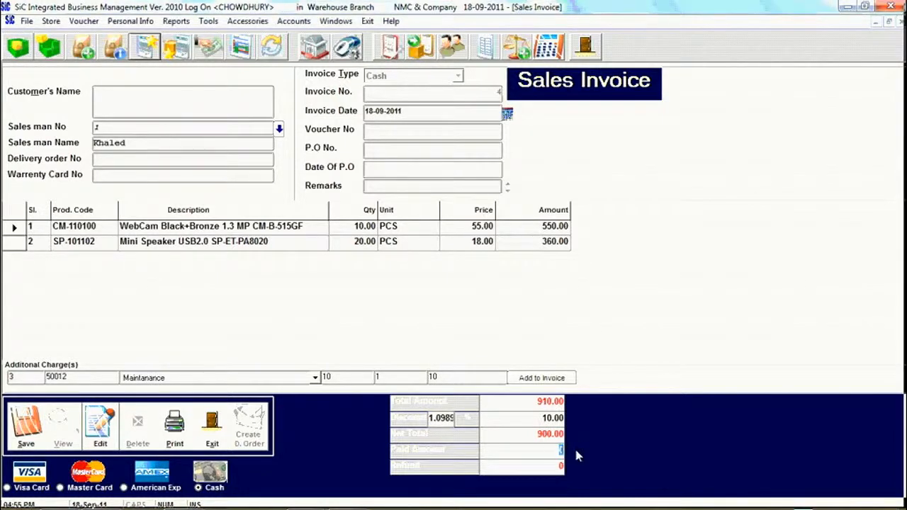
text(1000)
drag(536, 468, 564, 466)
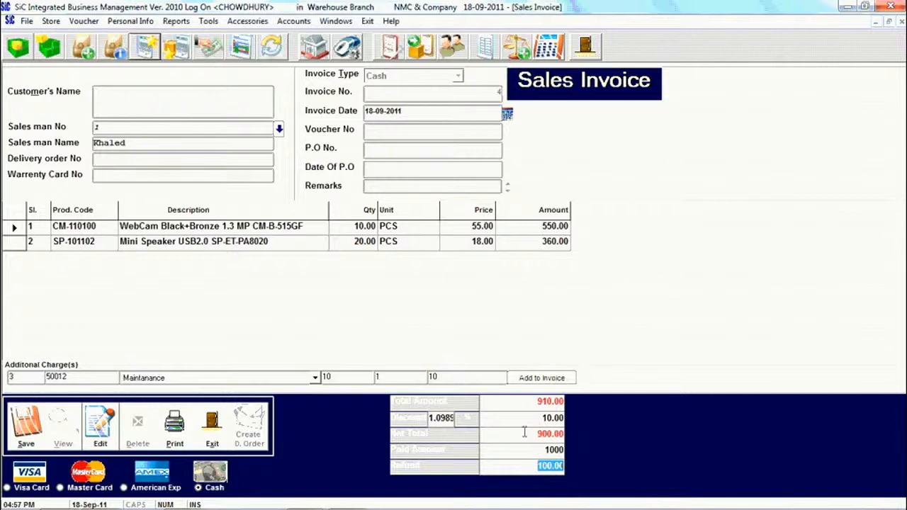
click(25, 424)
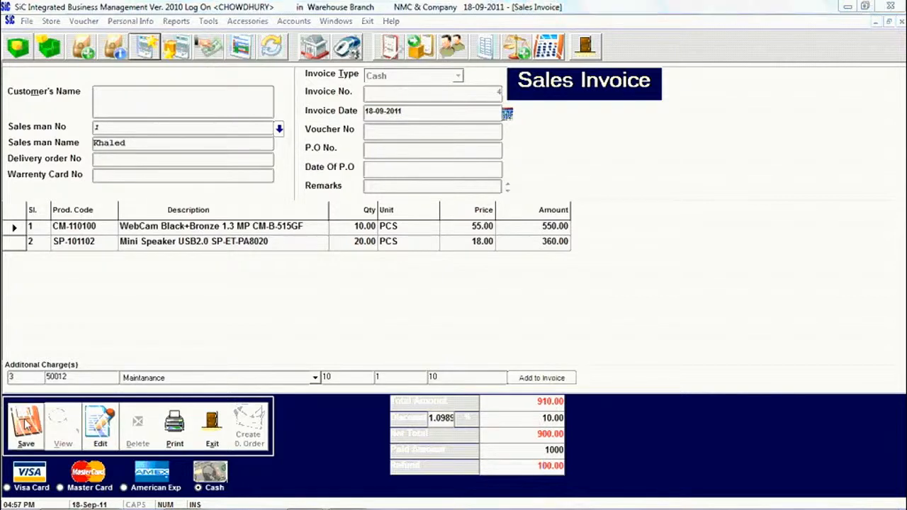
click(467, 312)
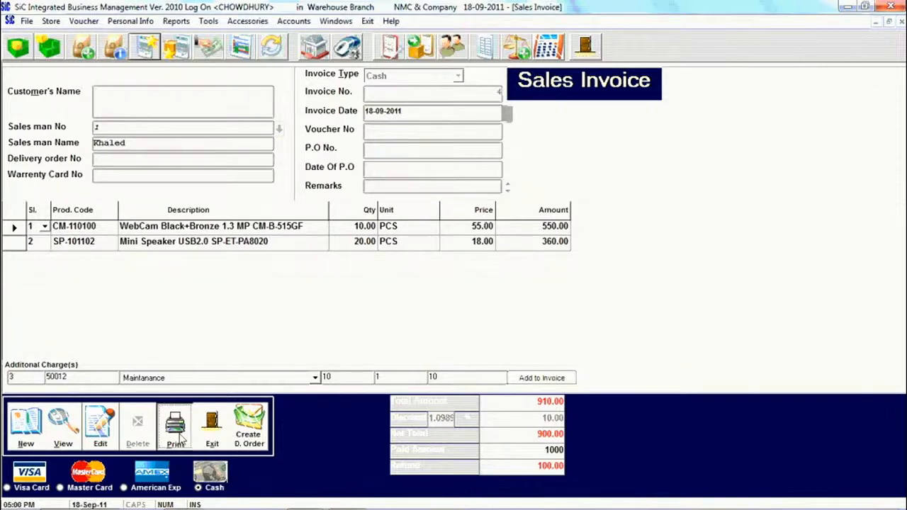
Preview invoice No. 4 for printing, reviewing the totals and zooming to 75%
click(175, 432)
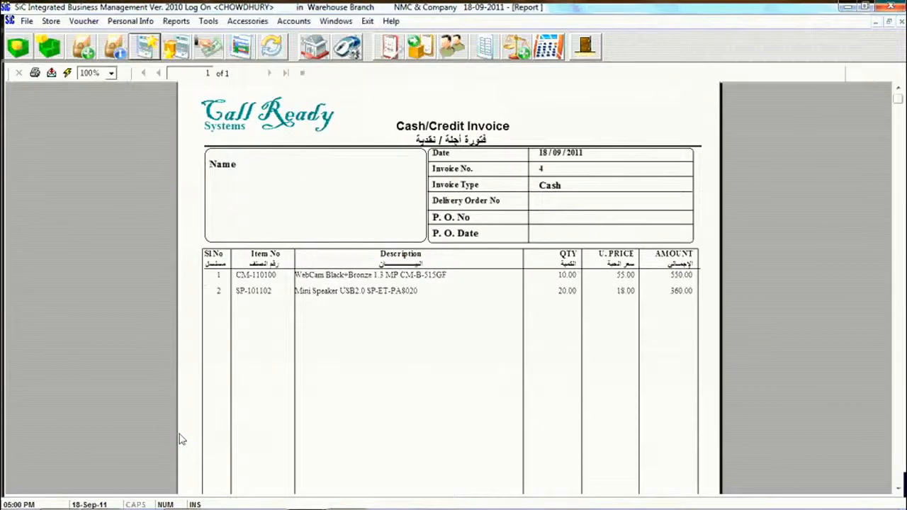
click(902, 327)
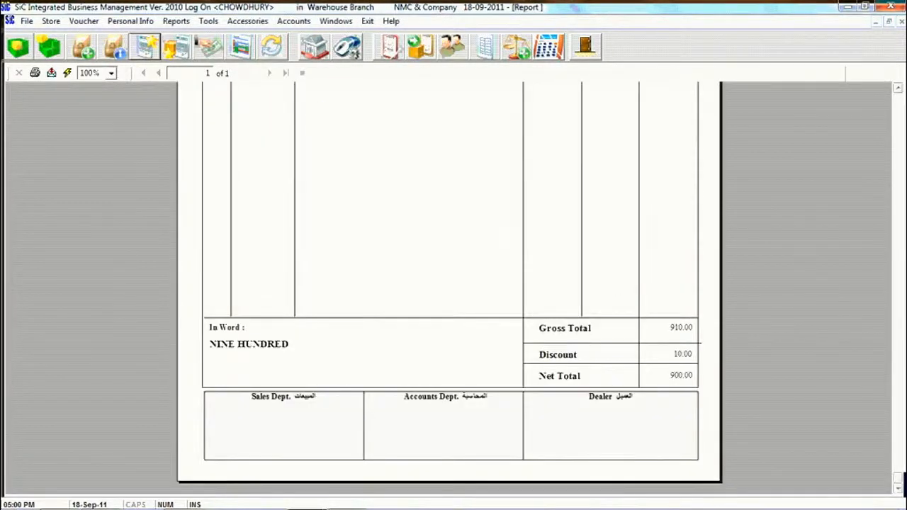
click(898, 106)
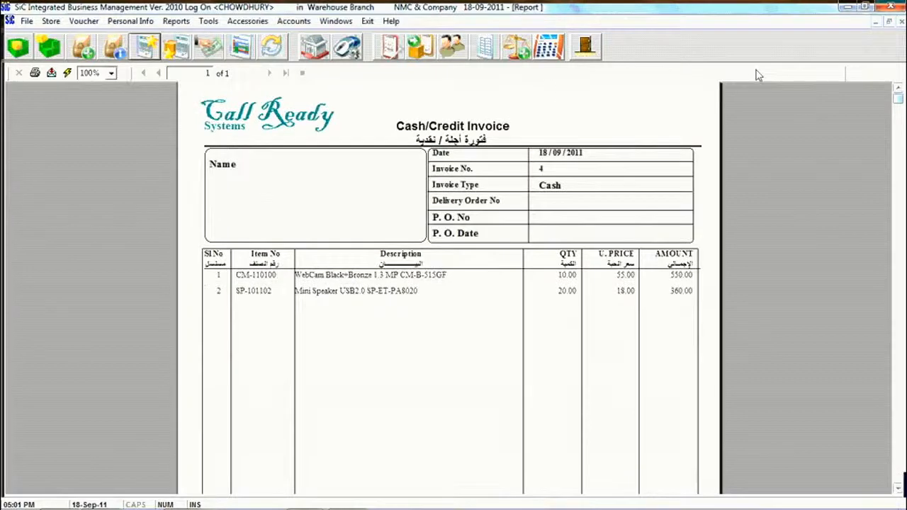
click(110, 73)
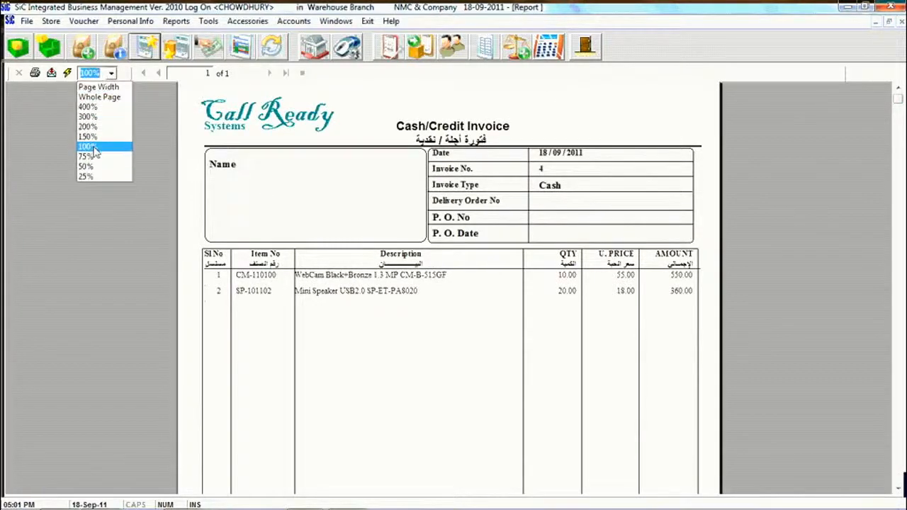
click(90, 156)
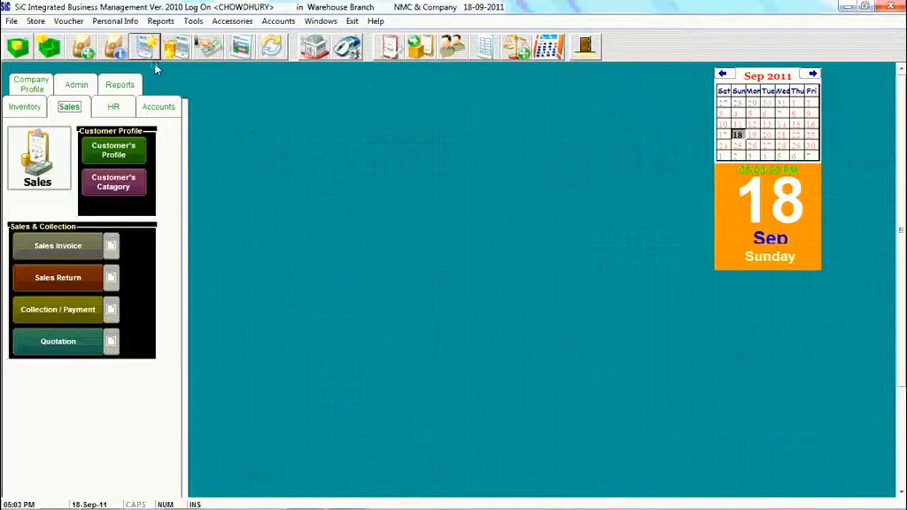
Create a new sales return invoice, No. 4 dated 18-09-2011, with invoice type Cash Return
click(174, 51)
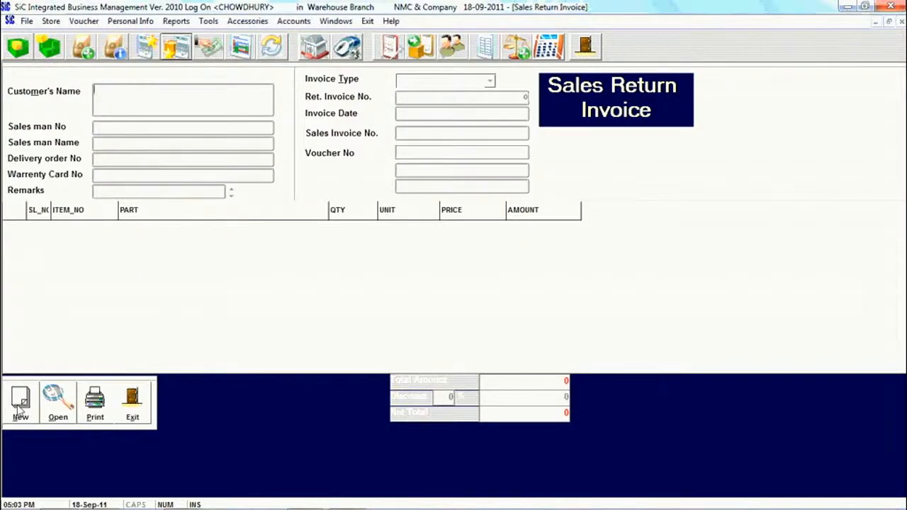
click(20, 404)
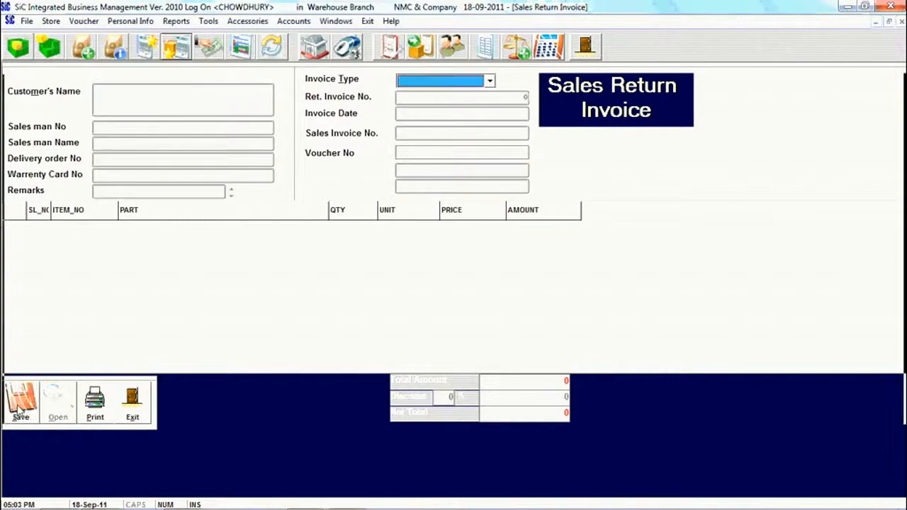
click(489, 81)
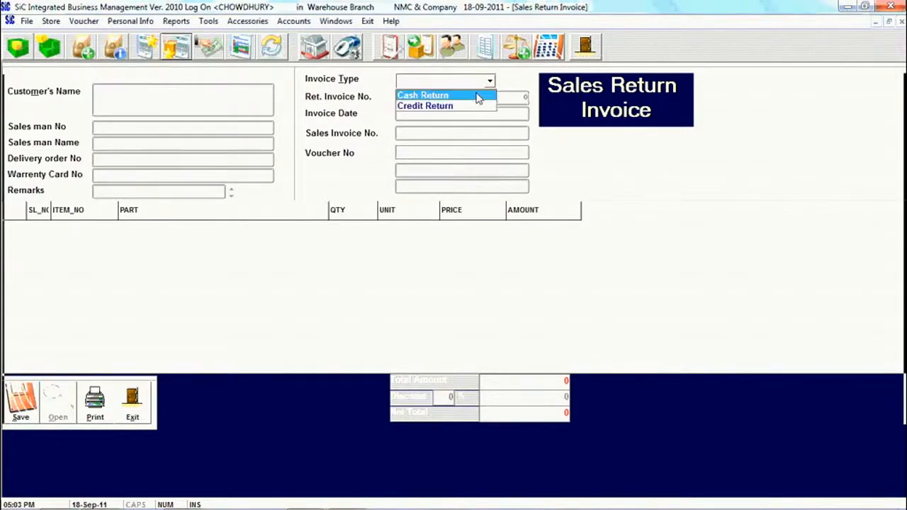
click(478, 98)
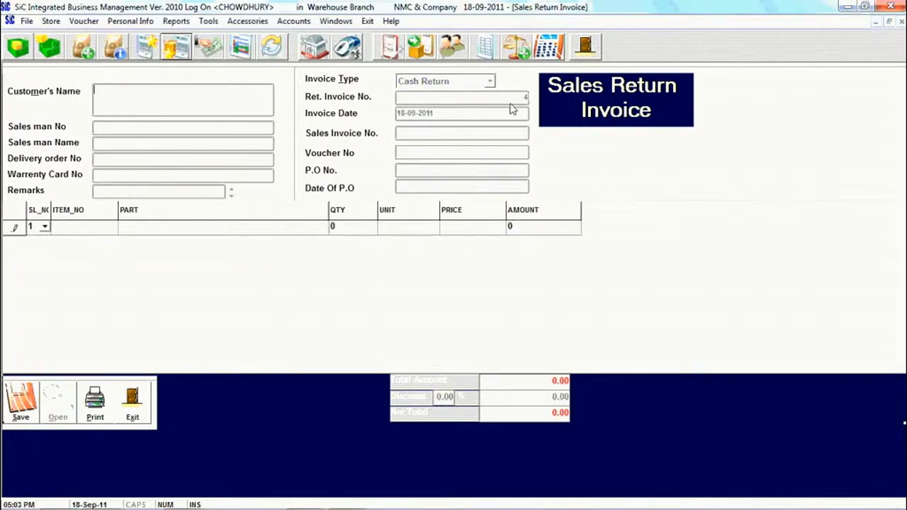
Link the return to sales invoice 1 and pick item 123456 from its item lookup
click(484, 133)
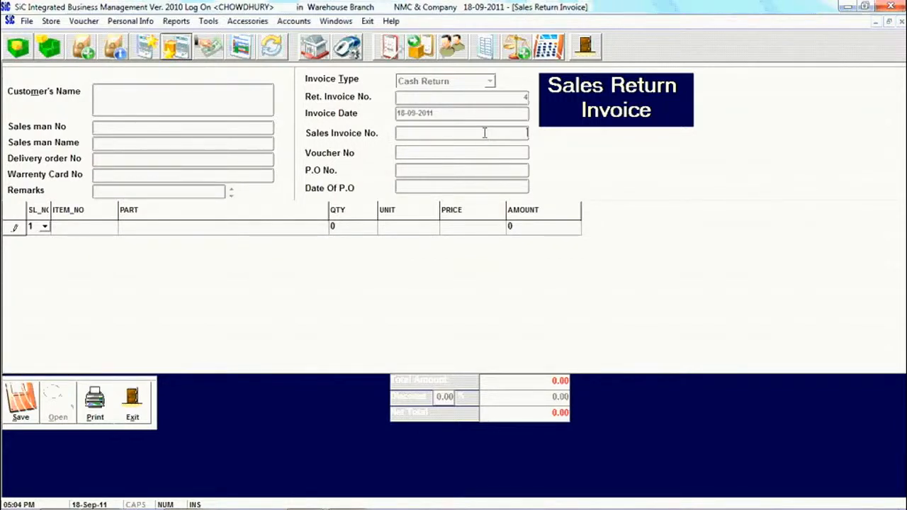
text(1)
key(Return)
click(114, 229)
click(113, 226)
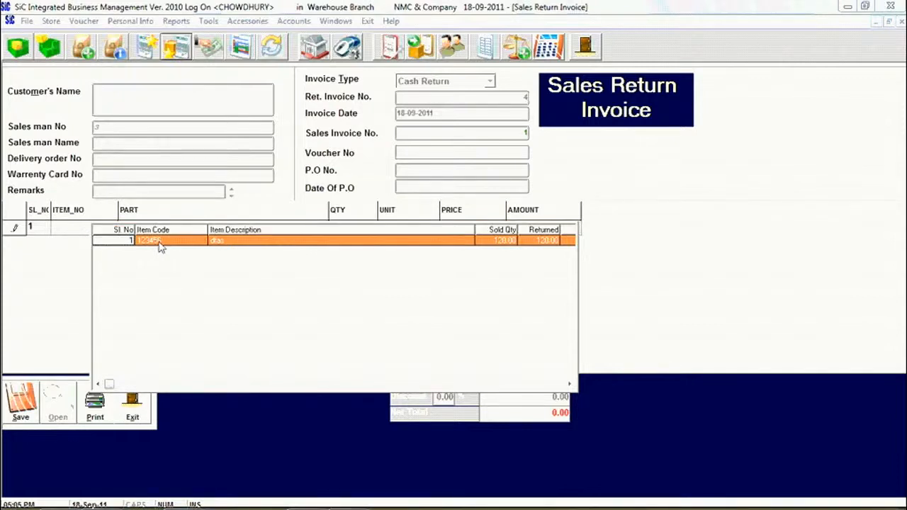
double_click(161, 243)
Change the linked sales invoice to 2 and pick the WebCam item
double_click(462, 129)
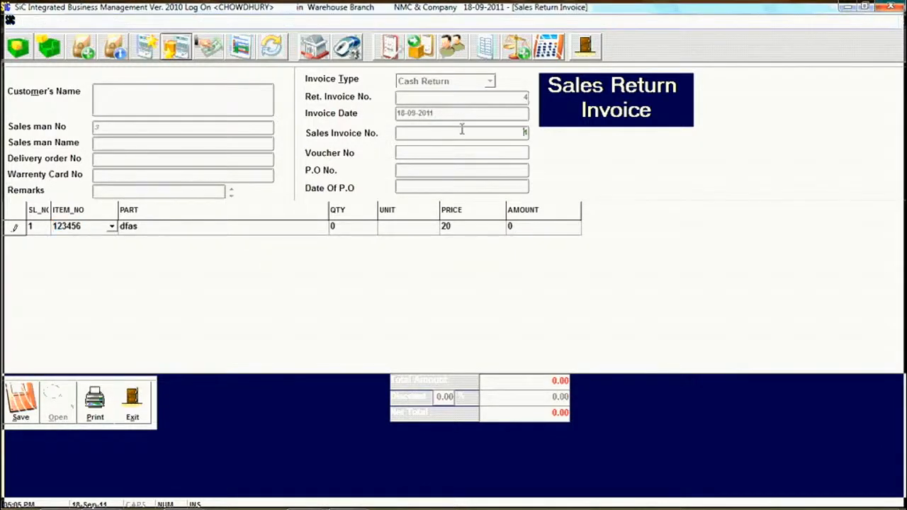
text(2)
key(Return)
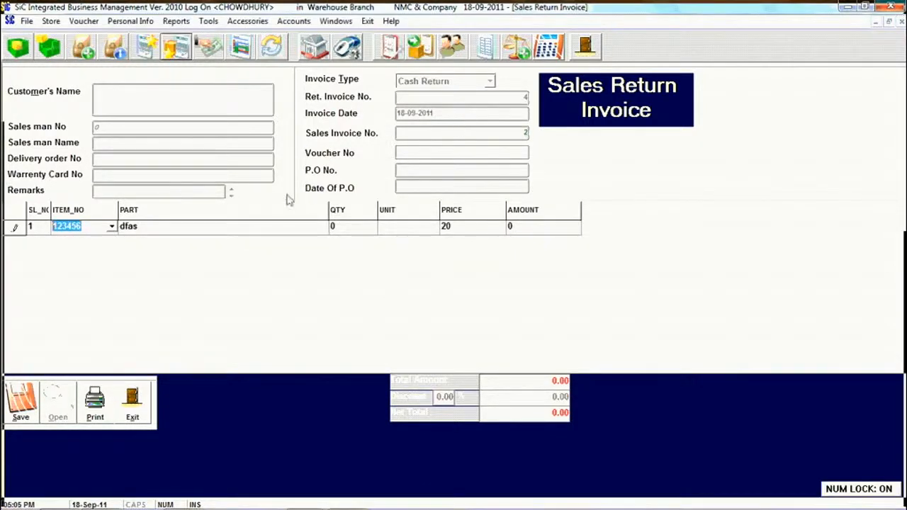
click(112, 227)
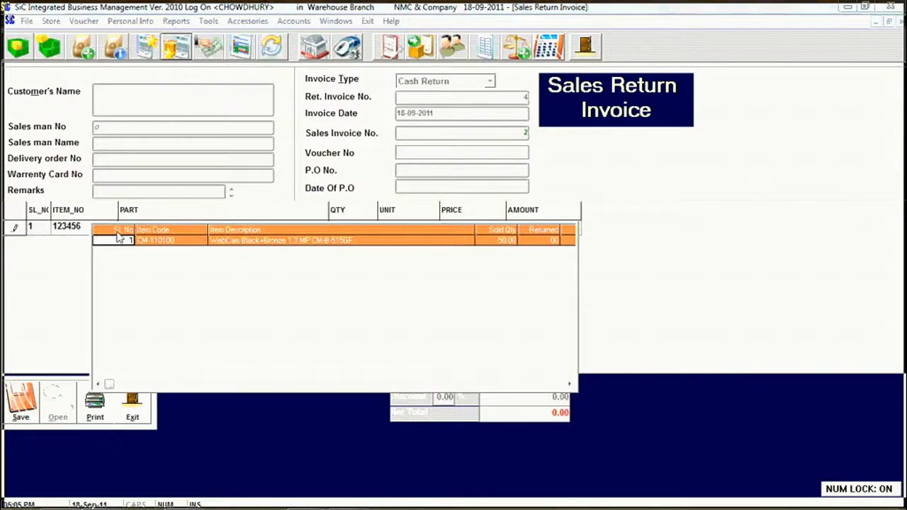
click(151, 243)
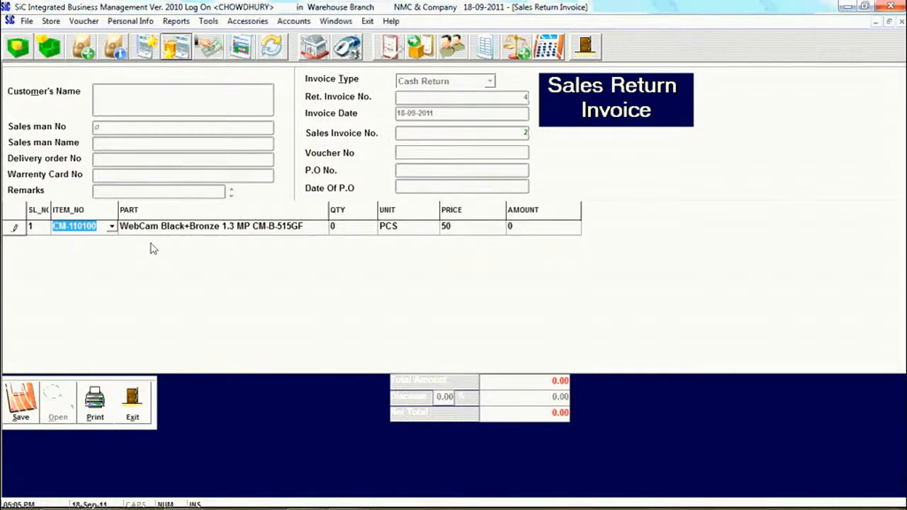
Change the linked sales invoice to 3, pick the WebCam, and reopen the item list
double_click(499, 132)
text(3)
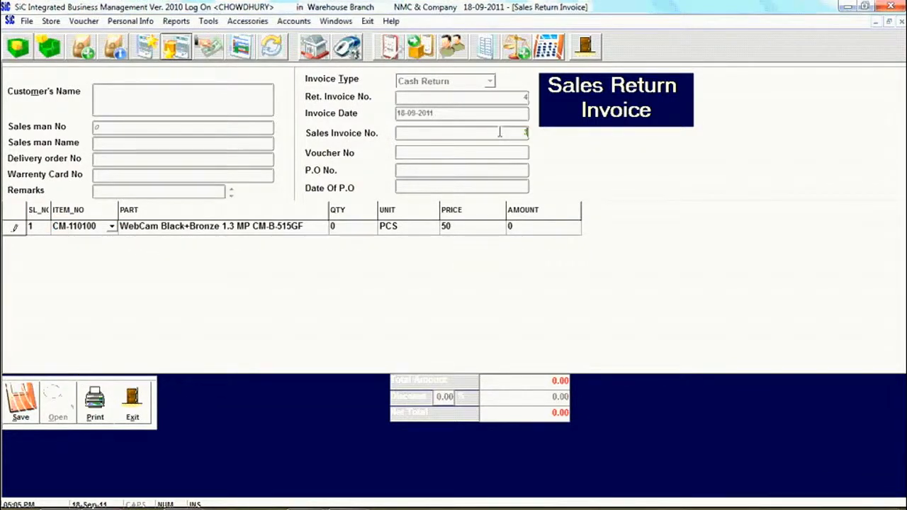
key(Return)
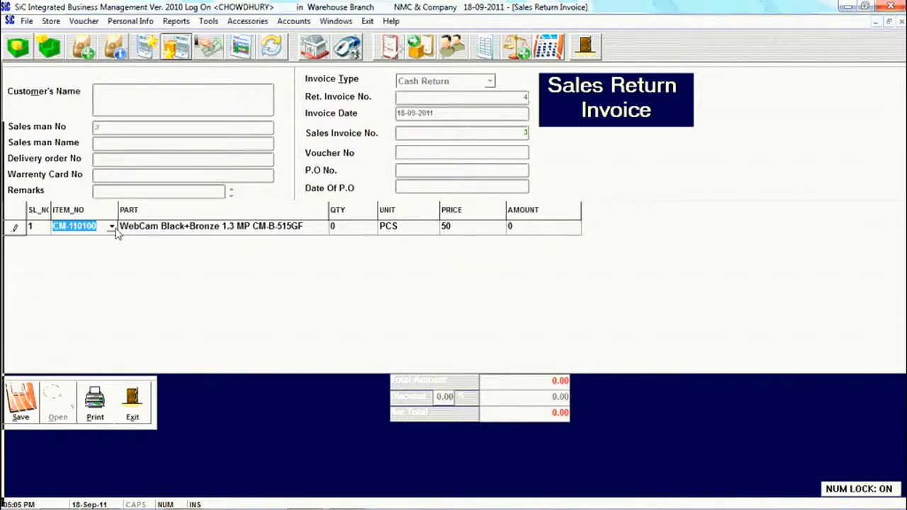
click(111, 227)
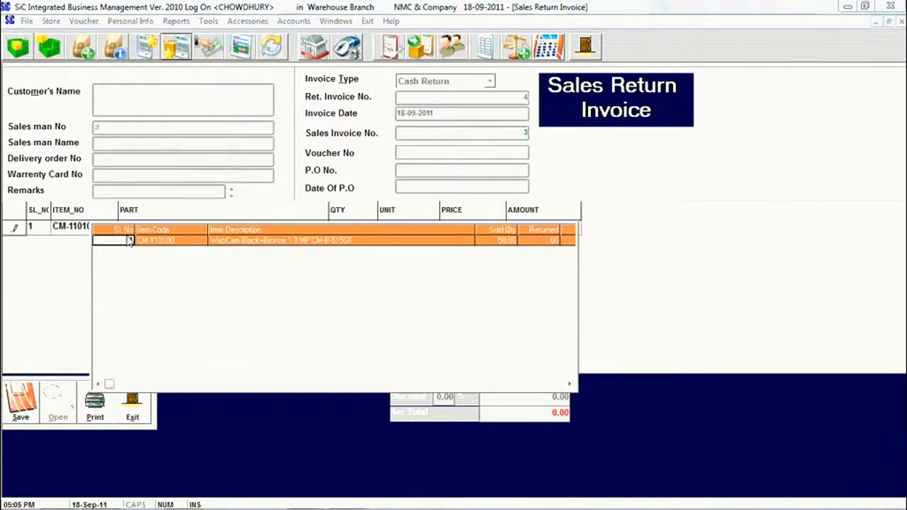
click(130, 241)
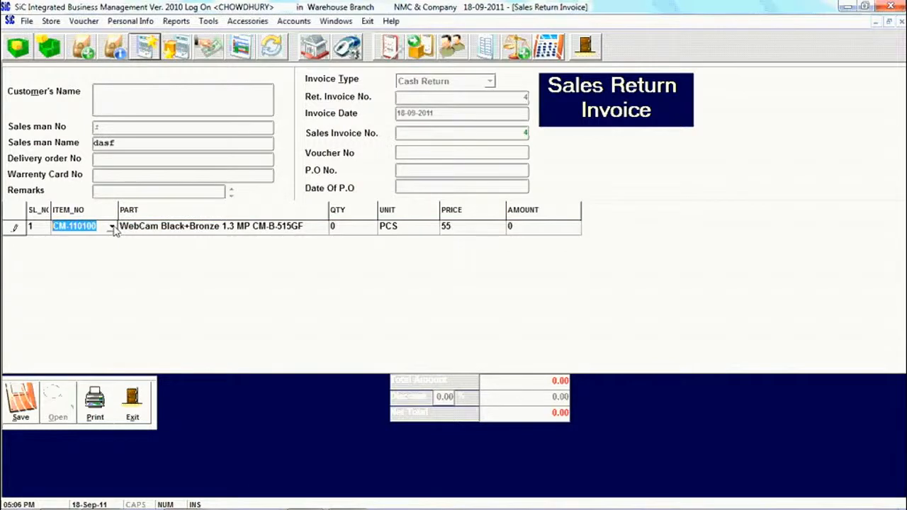
click(112, 227)
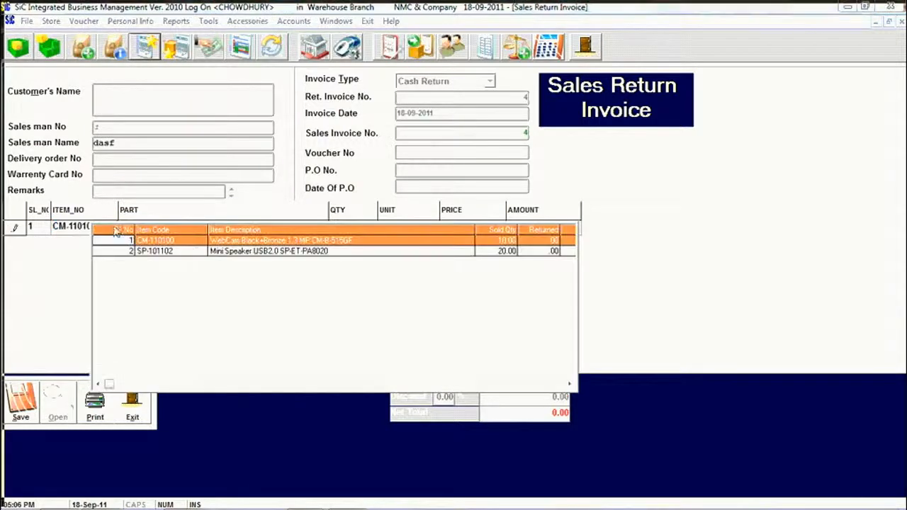
Enter the return quantity for the CM-110100 WebCam and save the cash return, confirming Yes
click(260, 245)
click(342, 229)
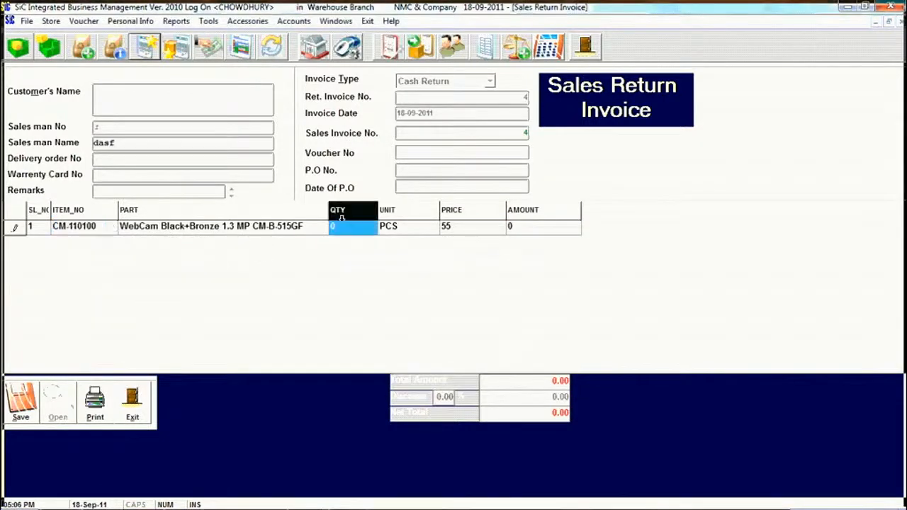
text(15)
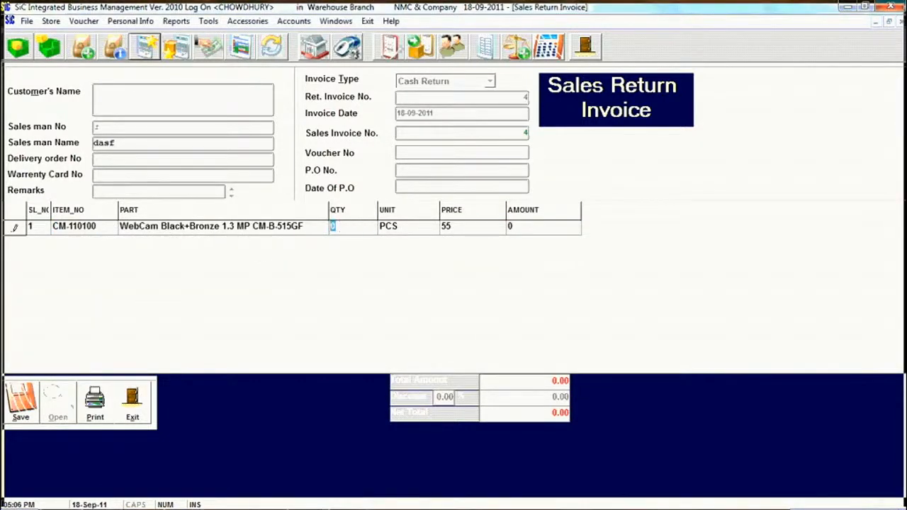
key(Return)
key(Return)
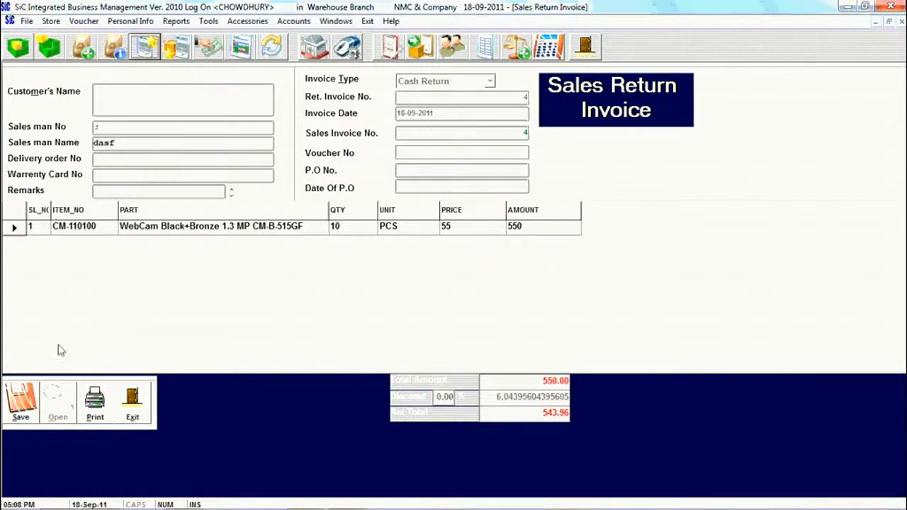
click(31, 414)
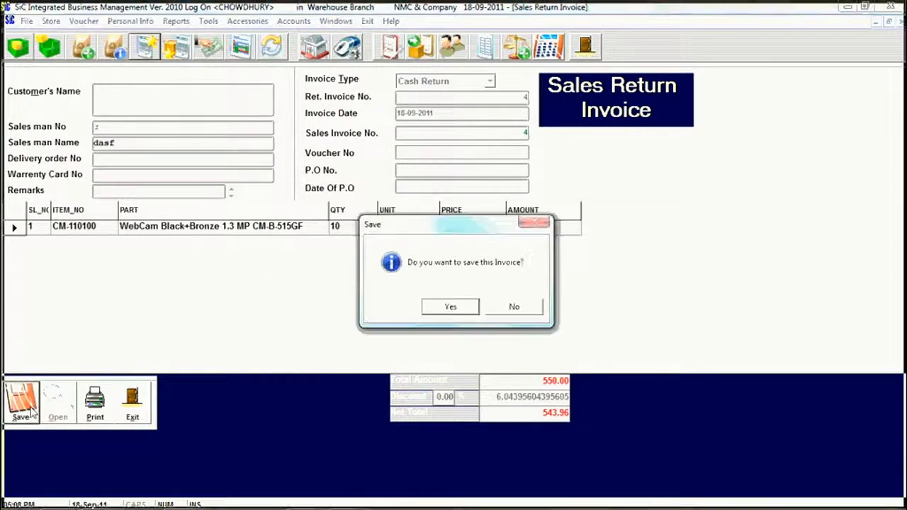
click(451, 308)
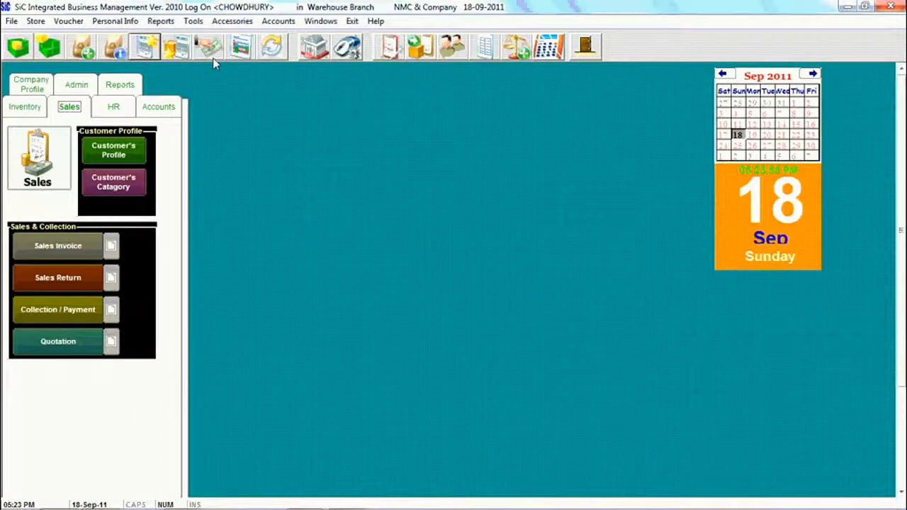
Bring up a blank Customers Payment Voucher through the Sales panel's Collection / Payment button
click(80, 22)
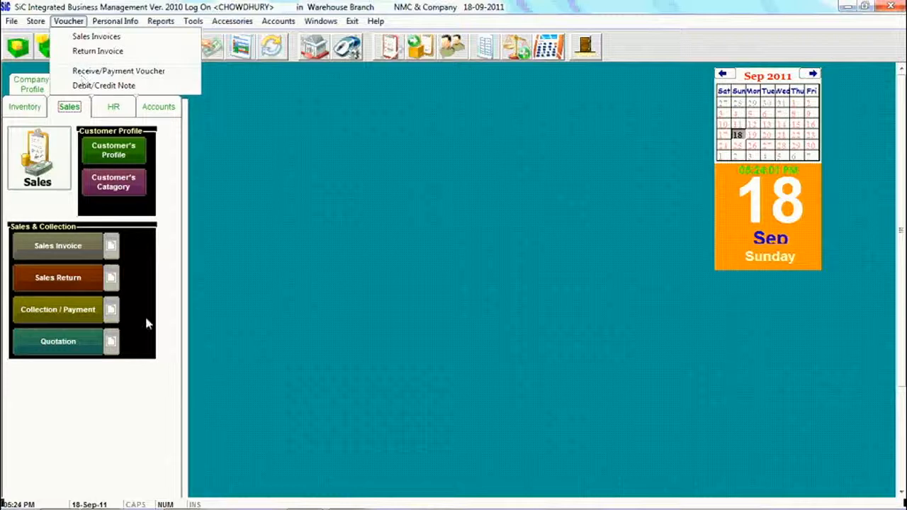
click(114, 312)
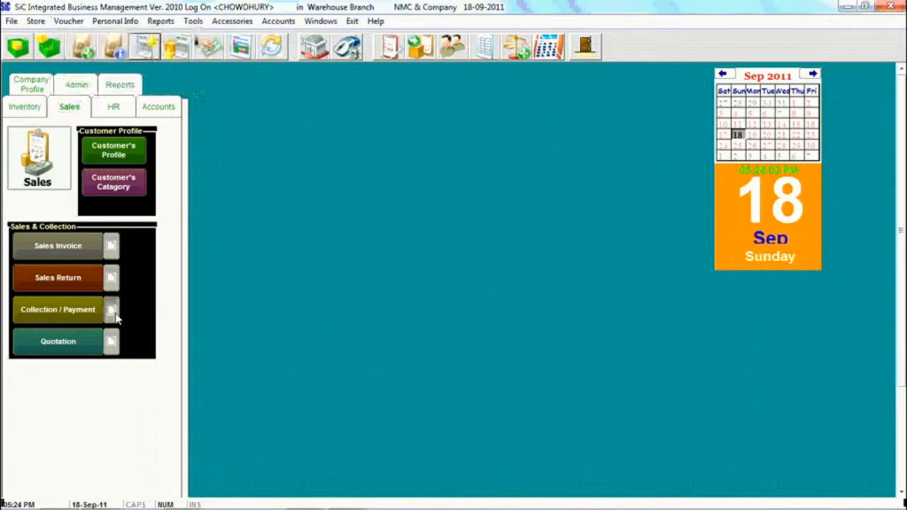
click(114, 312)
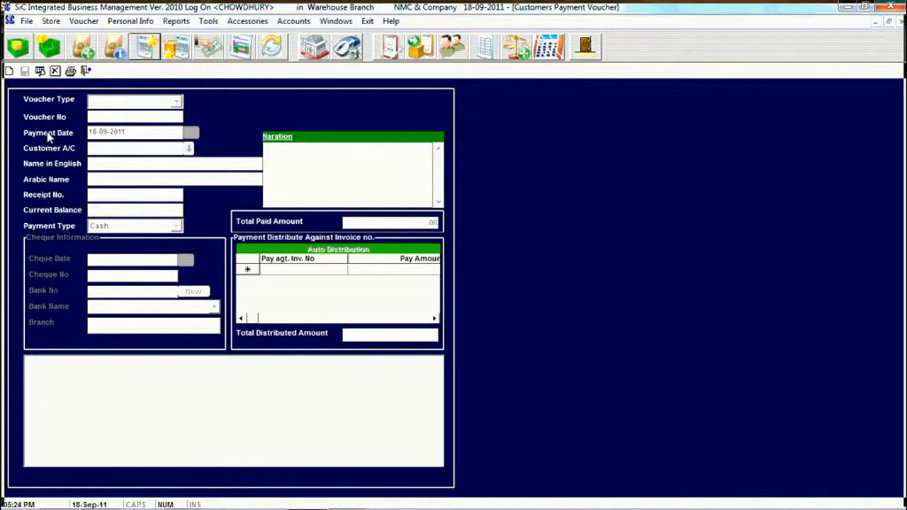
Create a new Credit Voucher for customer account 10, showing its 3910 balance
click(10, 73)
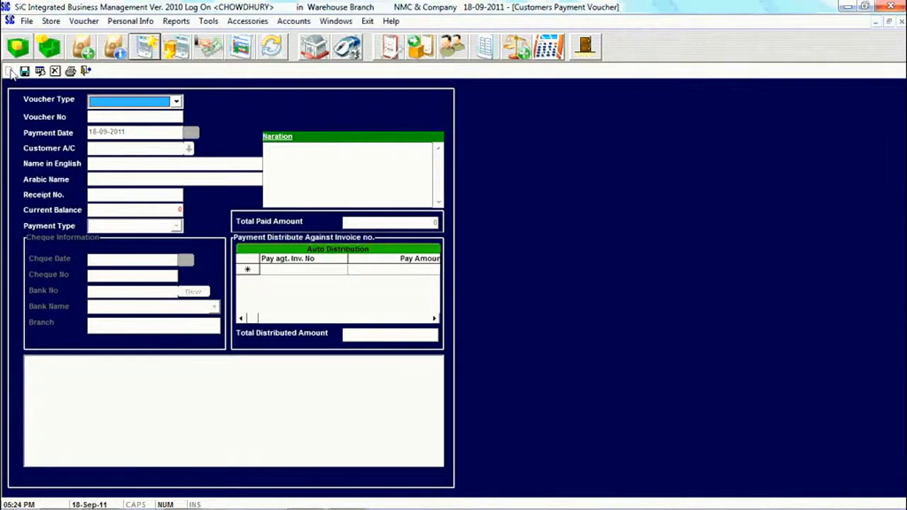
click(174, 101)
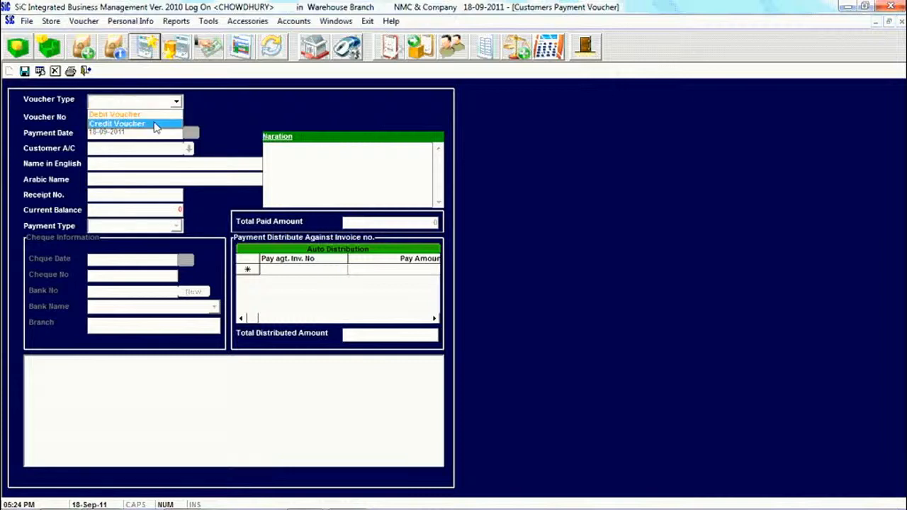
click(155, 124)
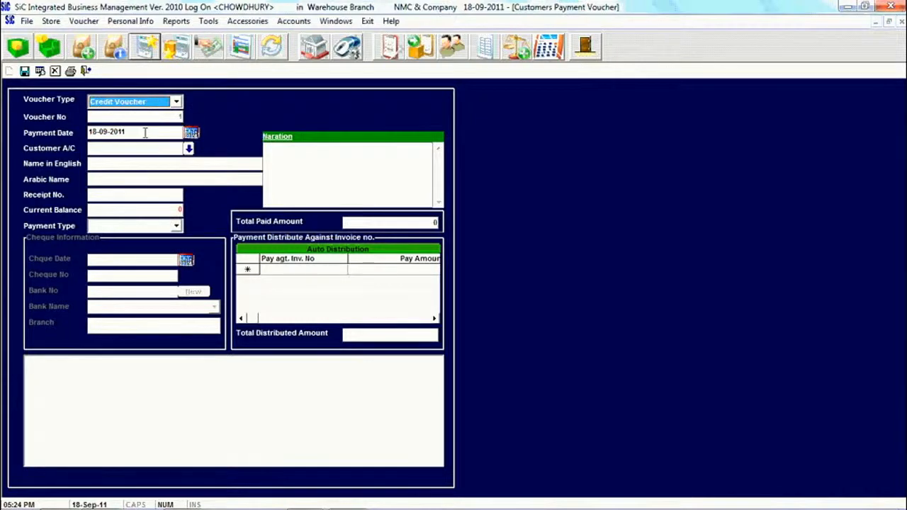
click(189, 149)
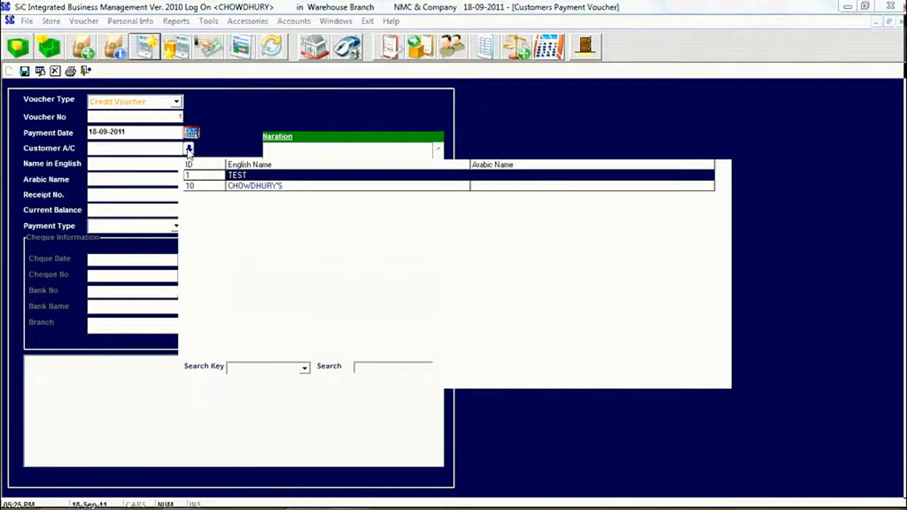
double_click(217, 186)
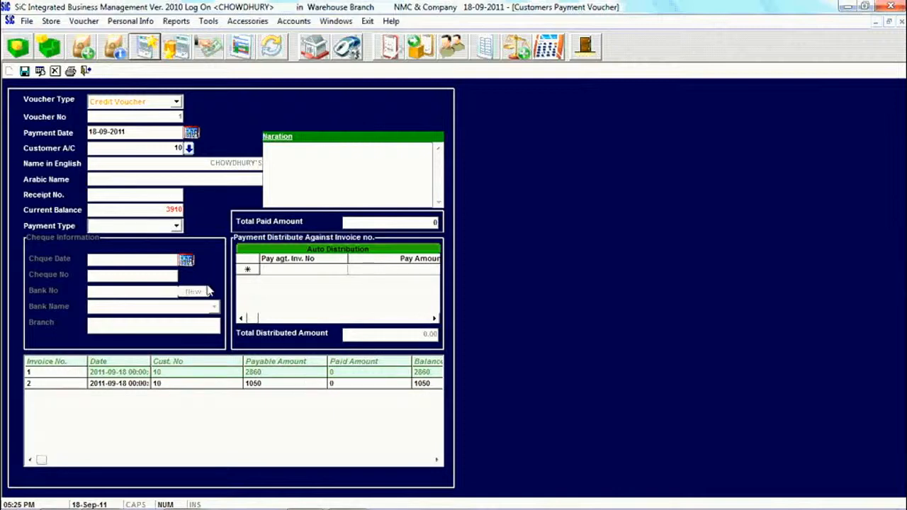
drag(156, 209, 193, 216)
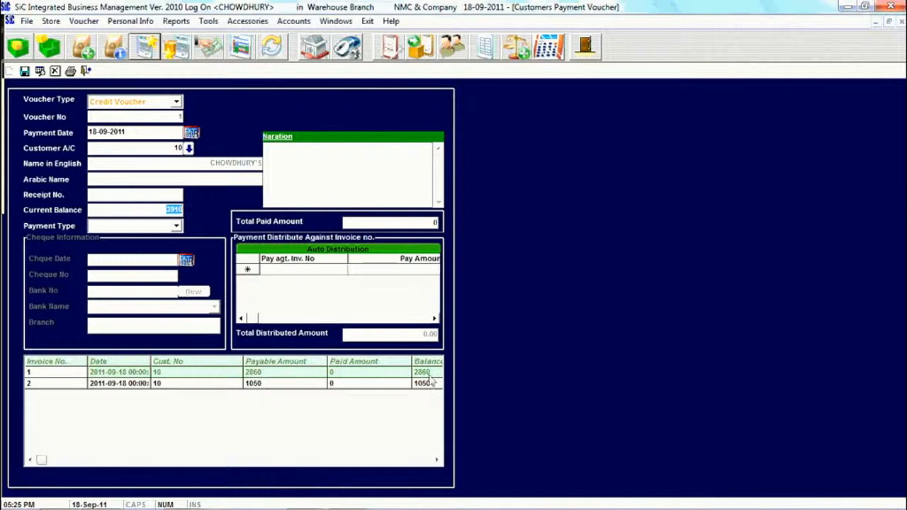
click(142, 193)
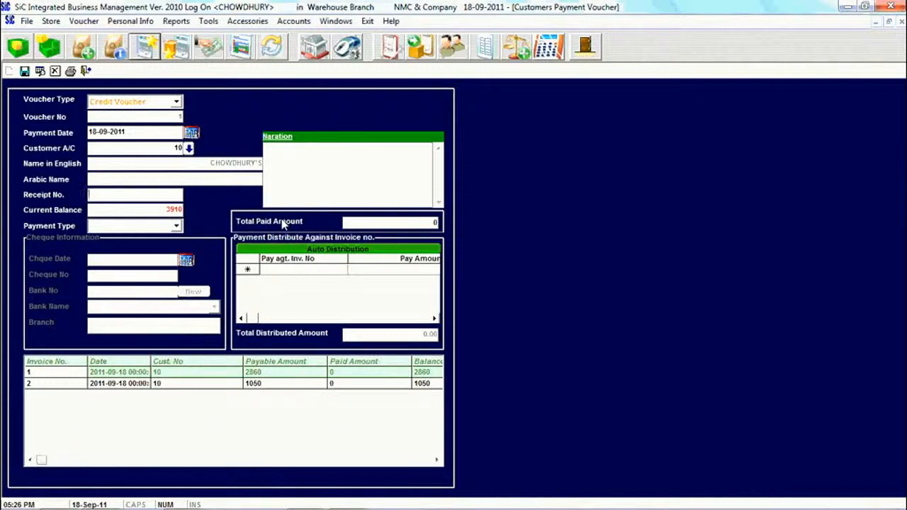
Keep payment type Cash and enter a total paid amount of 3000
click(177, 227)
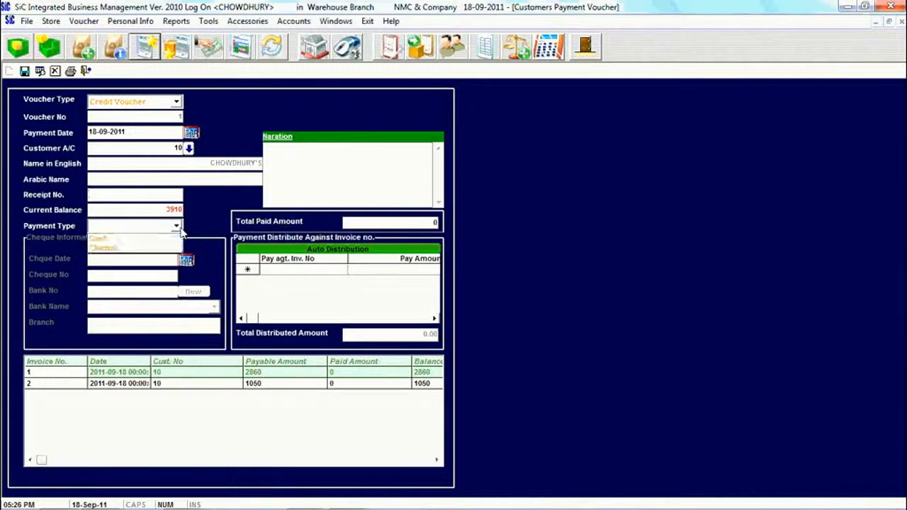
click(136, 250)
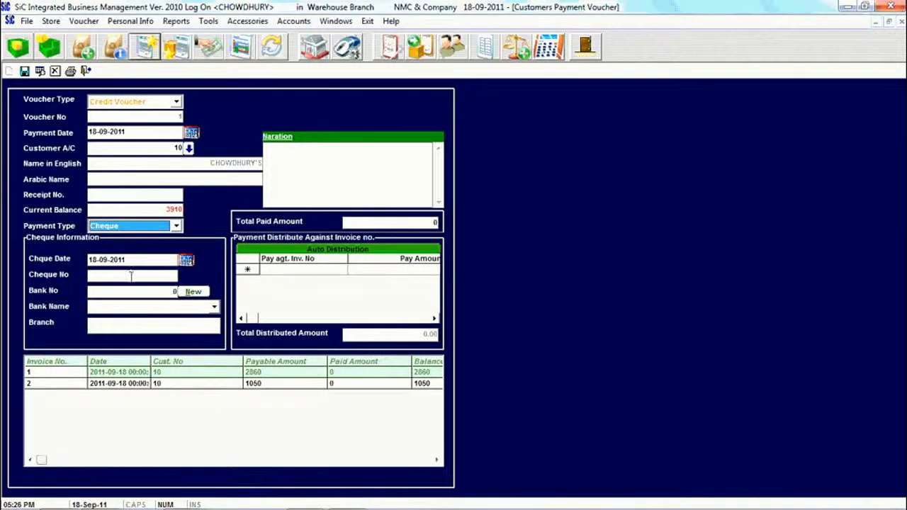
click(175, 227)
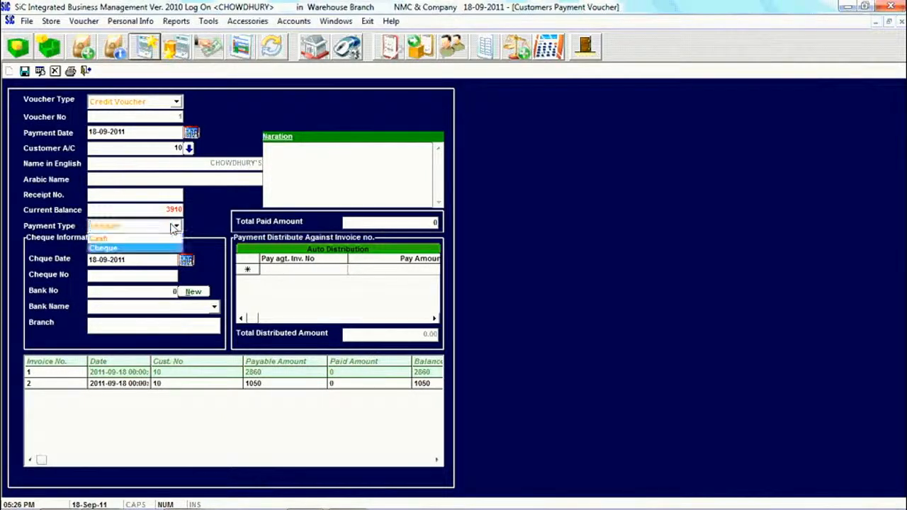
click(162, 239)
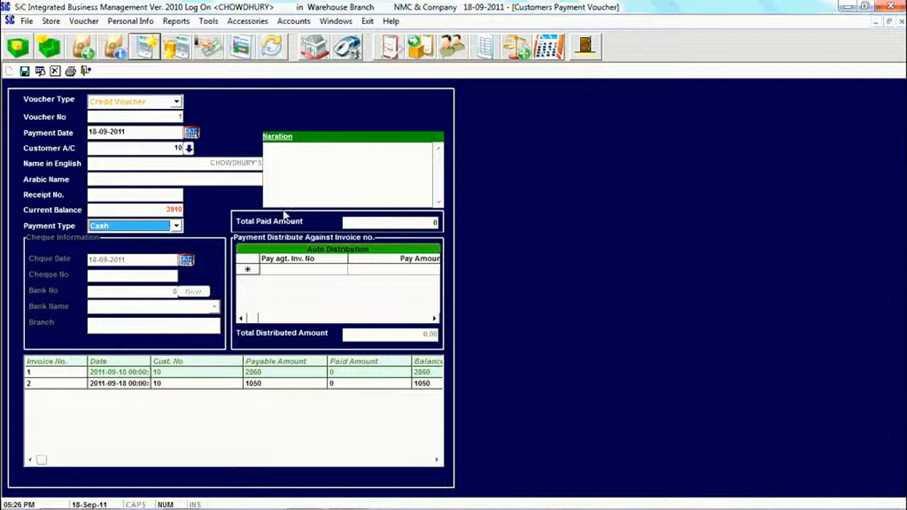
click(376, 222)
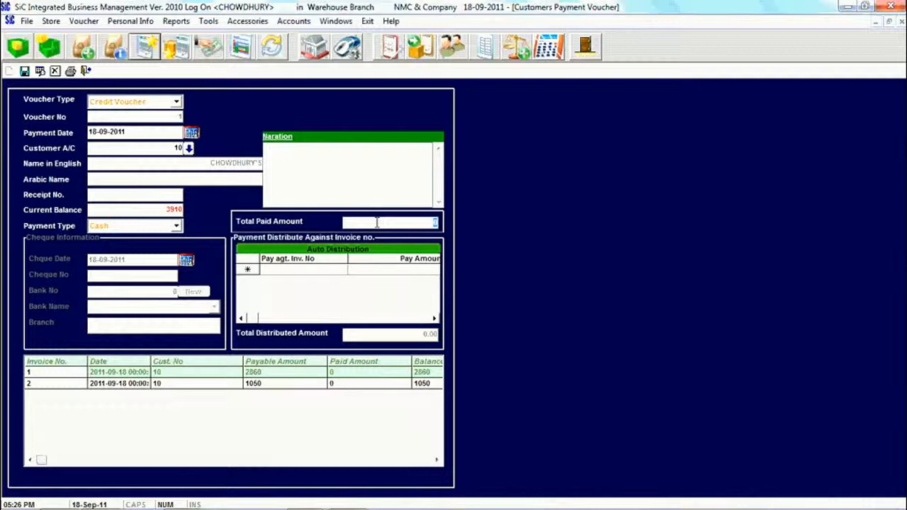
text(3000)
click(234, 373)
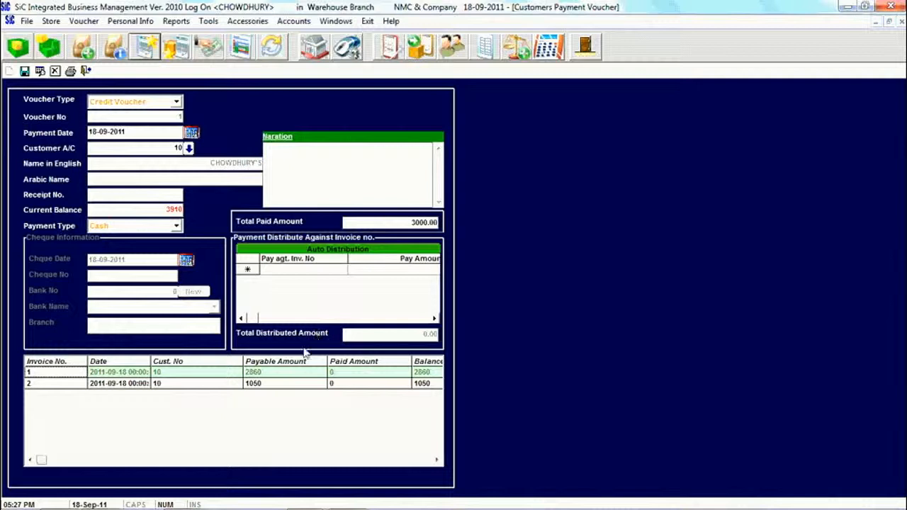
Auto-distribute the 3000 across invoices 2 and 1, then save the voucher
click(340, 253)
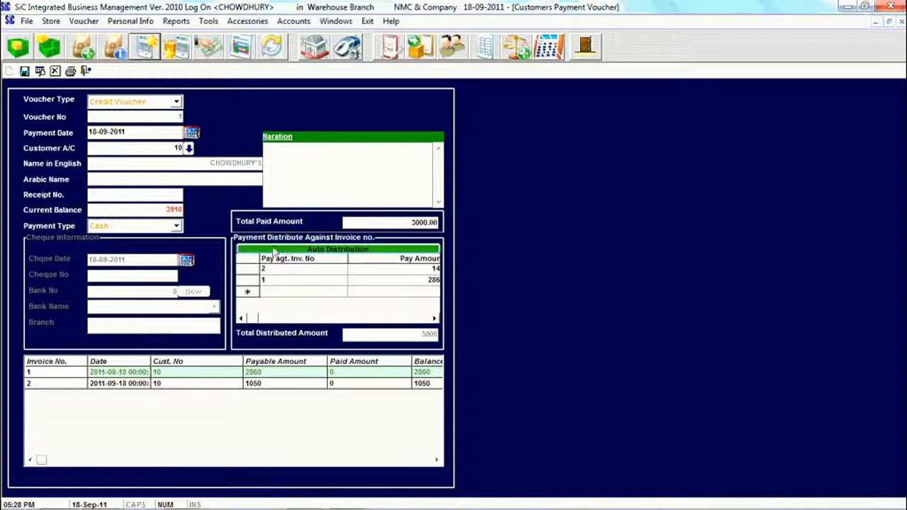
click(25, 71)
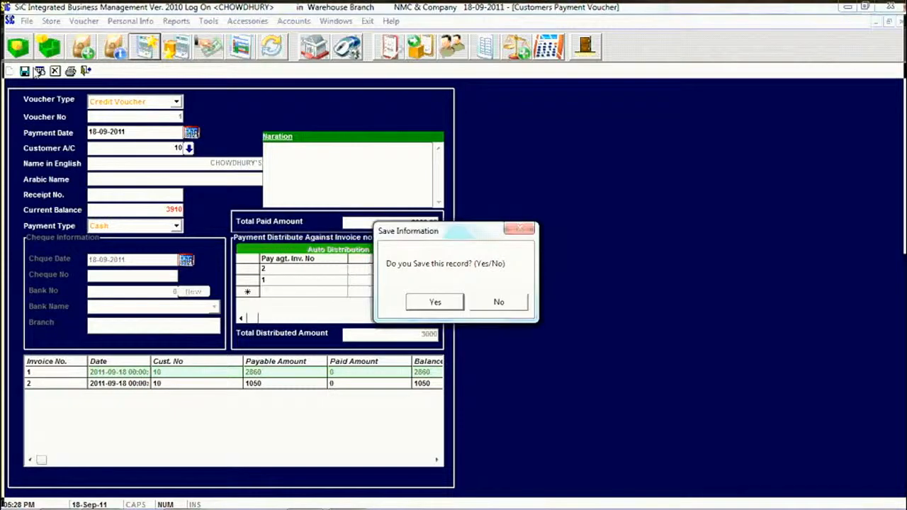
click(436, 303)
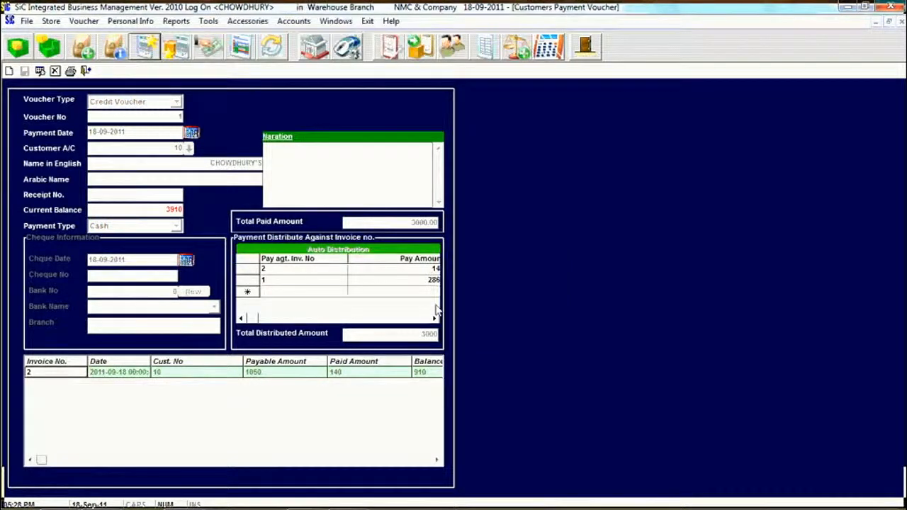